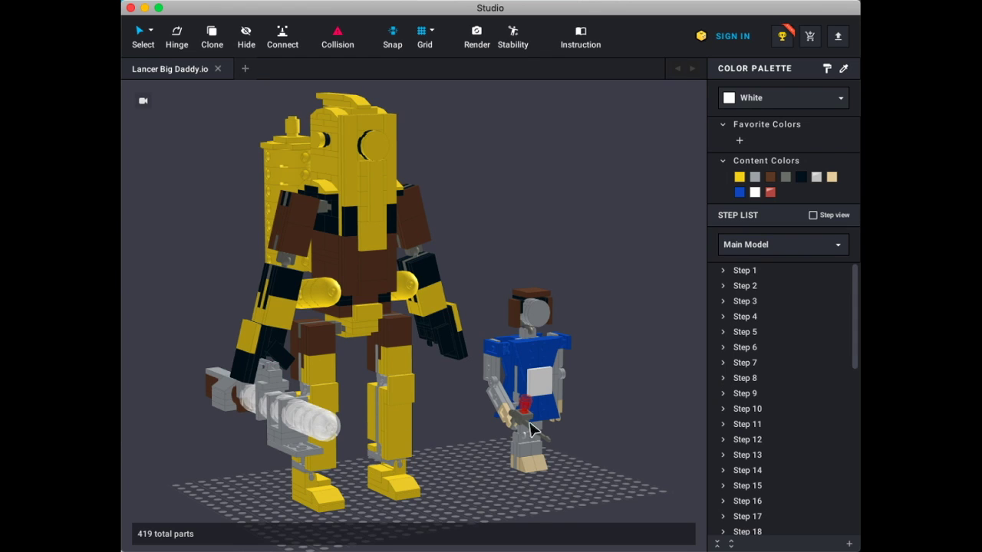
- Hide all 68 parts of the small blue figure beside the big yellow robot
{"action": "left_click_drag", "start_coordinate": [470, 188], "coordinate": [632, 509]}
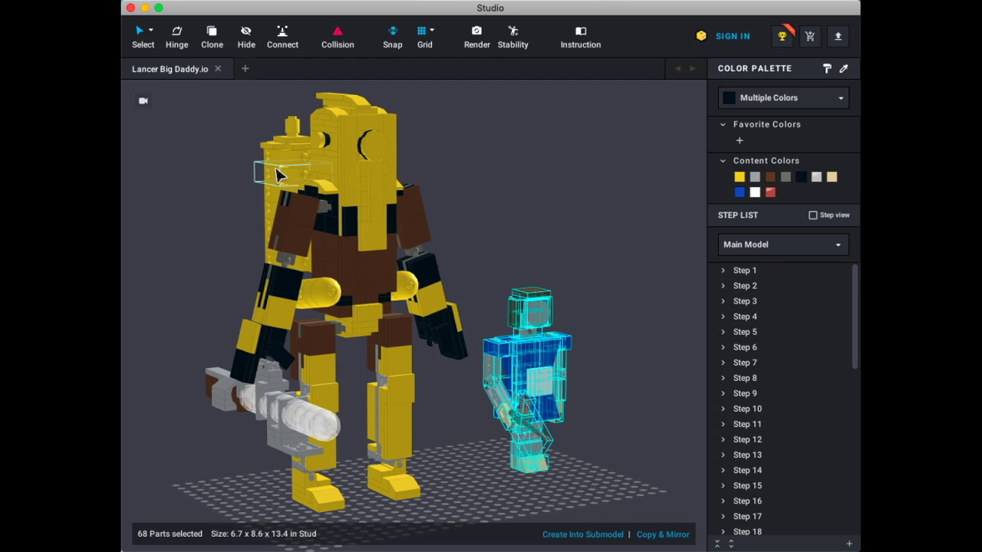
{"action": "left_click", "coordinate": [244, 37]}
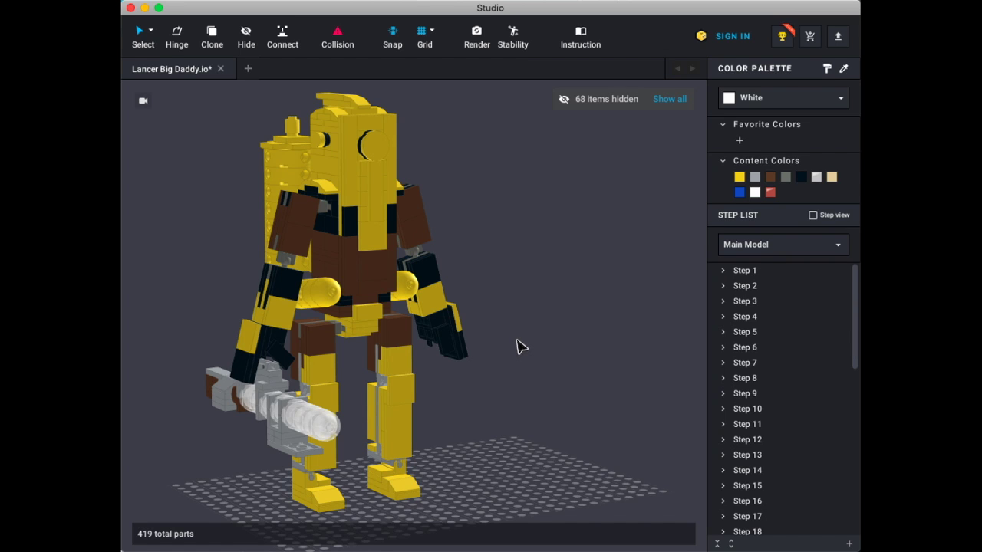
- Examine the whole yellow figure and its hand-held weapon from the front, sides and back
{"action": "right_click_drag", "start_coordinate": [544, 407], "coordinate": [636, 405]}
{"action": "right_click_drag", "start_coordinate": [291, 413], "coordinate": [413, 435]}
{"action": "mouse_move", "coordinate": [495, 274]}
{"action": "right_mouse_down"}
{"action": "mouse_move", "coordinate": [496, 318]}
{"action": "mouse_move", "coordinate": [500, 270]}
{"action": "right_mouse_up"}
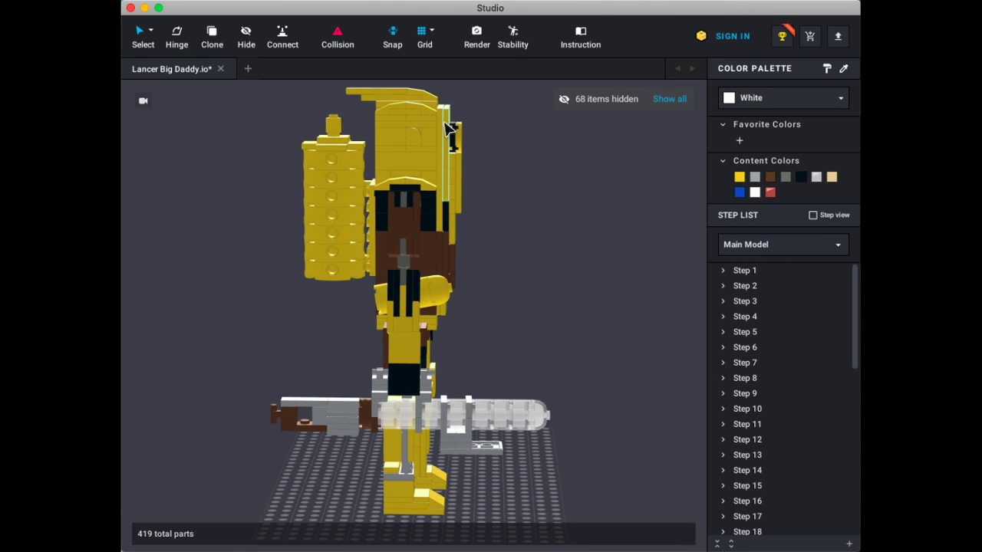
{"action": "right_click_drag", "start_coordinate": [515, 243], "coordinate": [474, 151]}
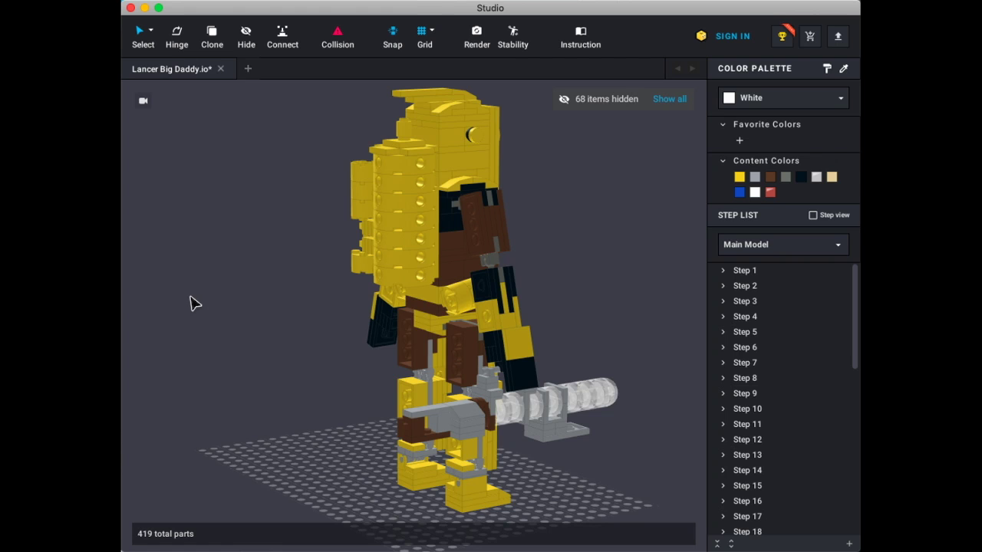
{"action": "right_click_drag", "start_coordinate": [193, 304], "coordinate": [471, 444]}
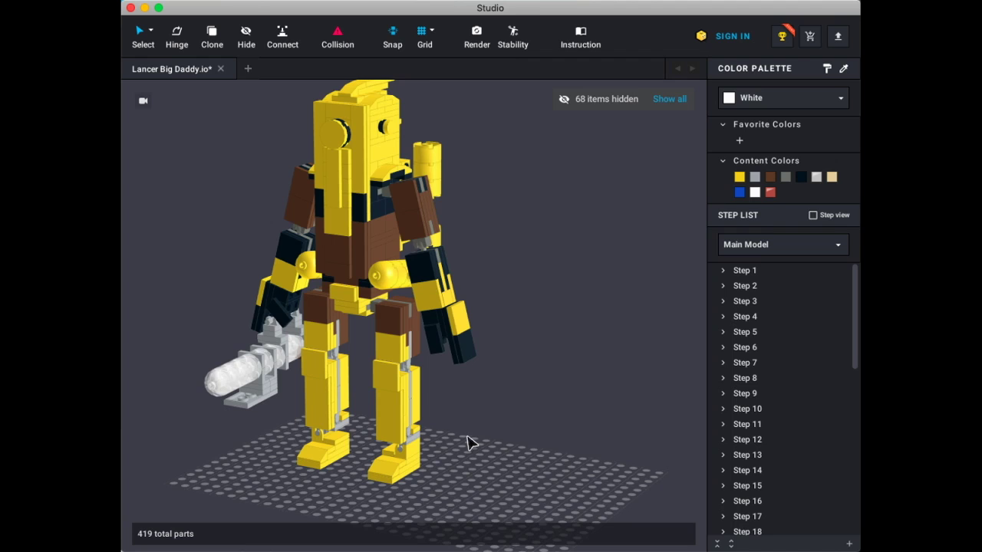
{"action": "right_click_drag", "start_coordinate": [498, 347], "coordinate": [579, 339]}
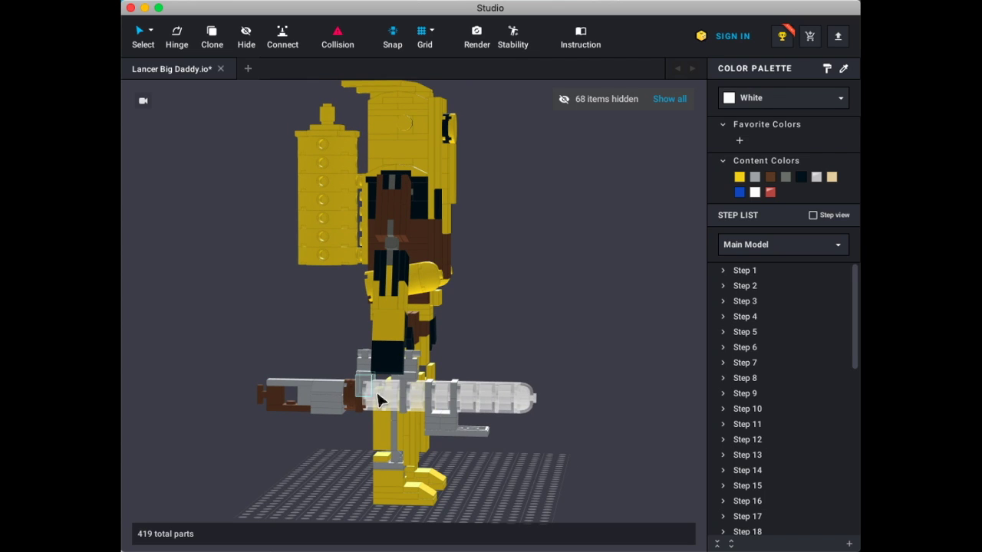
{"action": "right_click_drag", "start_coordinate": [579, 433], "coordinate": [519, 434]}
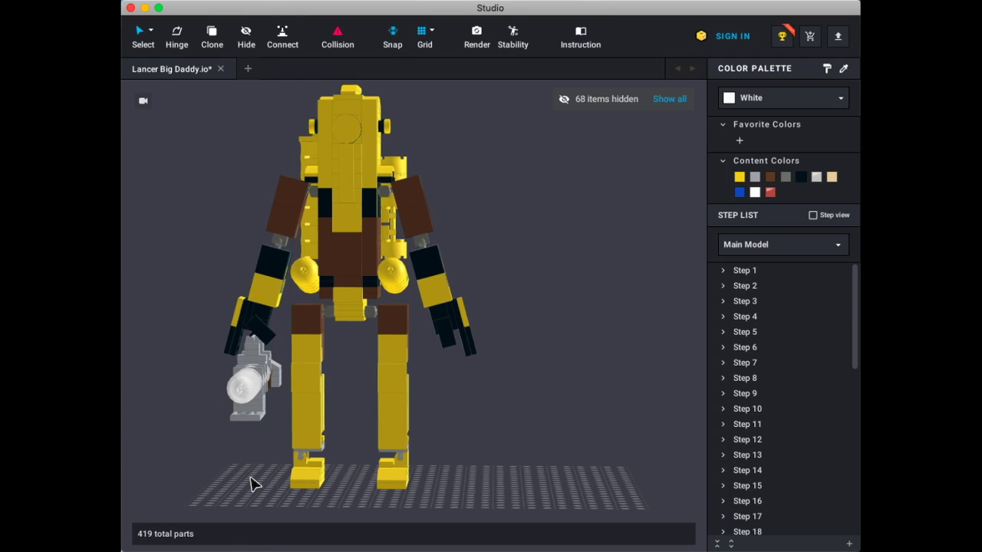
- Hide the weapon held in the figure's hand, including its leftover grey pieces
{"action": "left_click", "coordinate": [252, 373]}
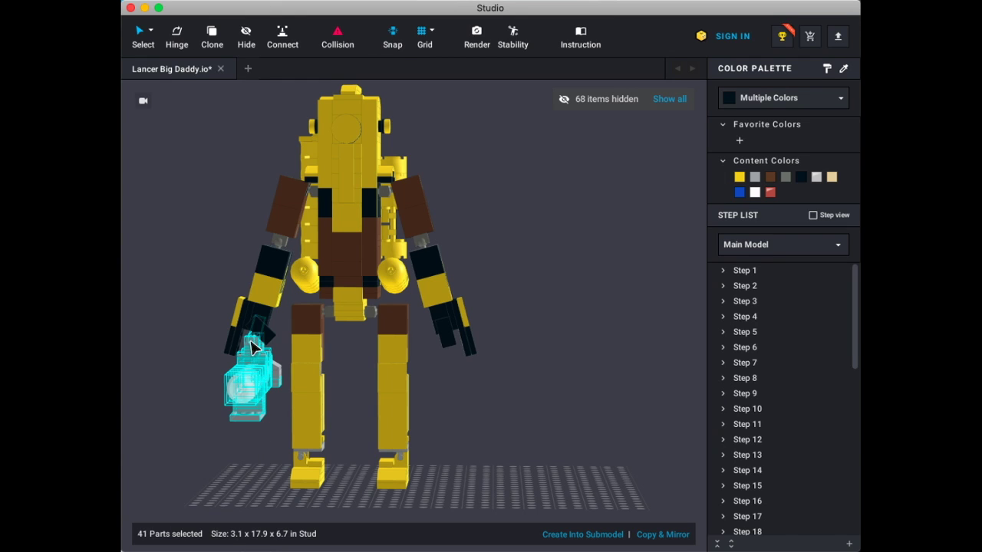
{"action": "left_click", "coordinate": [249, 39]}
{"action": "right_click", "coordinate": [236, 551]}
{"action": "left_click", "coordinate": [204, 546]}
{"action": "mouse_move", "coordinate": [178, 428]}
{"action": "right_mouse_down"}
{"action": "mouse_move", "coordinate": [198, 397]}
{"action": "mouse_move", "coordinate": [180, 430]}
{"action": "right_mouse_up"}
{"action": "key", "text": "super+z"}
{"action": "left_click_drag", "start_coordinate": [258, 440], "coordinate": [247, 353]}
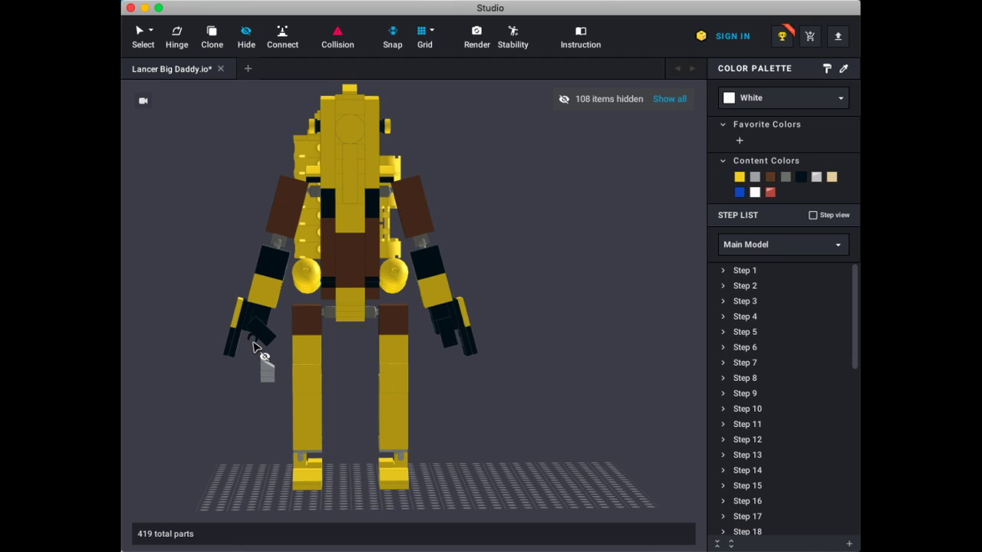
{"action": "left_click", "coordinate": [262, 362]}
{"action": "left_click", "coordinate": [266, 377]}
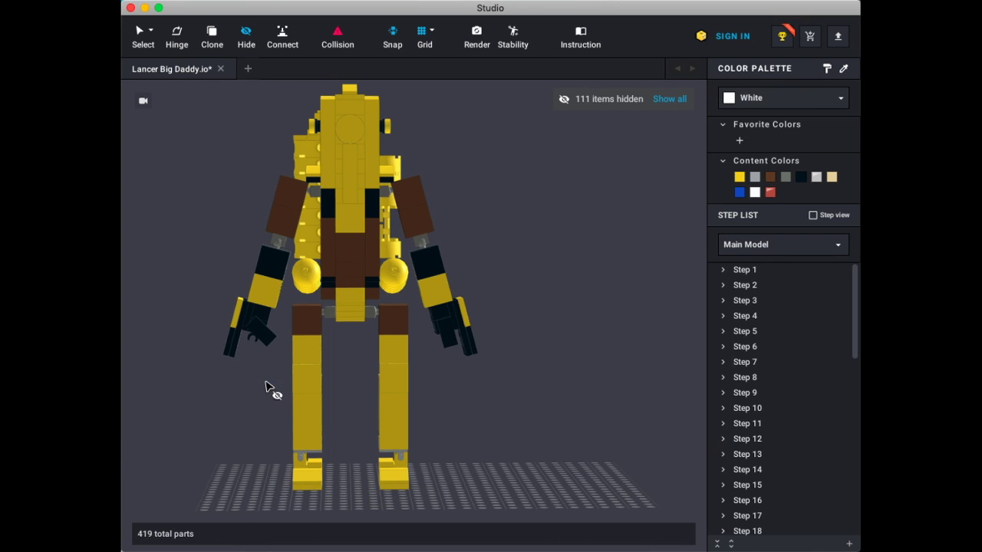
- Examine the figure's head closely from the front and both sides, including the round eyes, faceplate and top crest
{"action": "right_click_drag", "start_coordinate": [213, 376], "coordinate": [259, 424]}
{"action": "scroll", "coordinate": [269, 289], "scroll_direction": "up", "scroll_amount": 5}
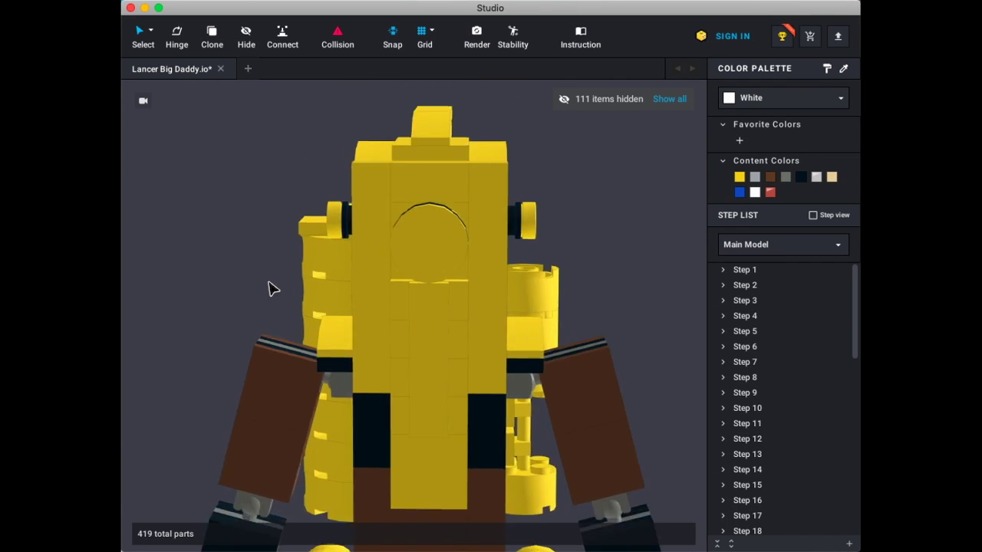
{"action": "scroll", "coordinate": [263, 202], "scroll_direction": "down", "scroll_amount": 5}
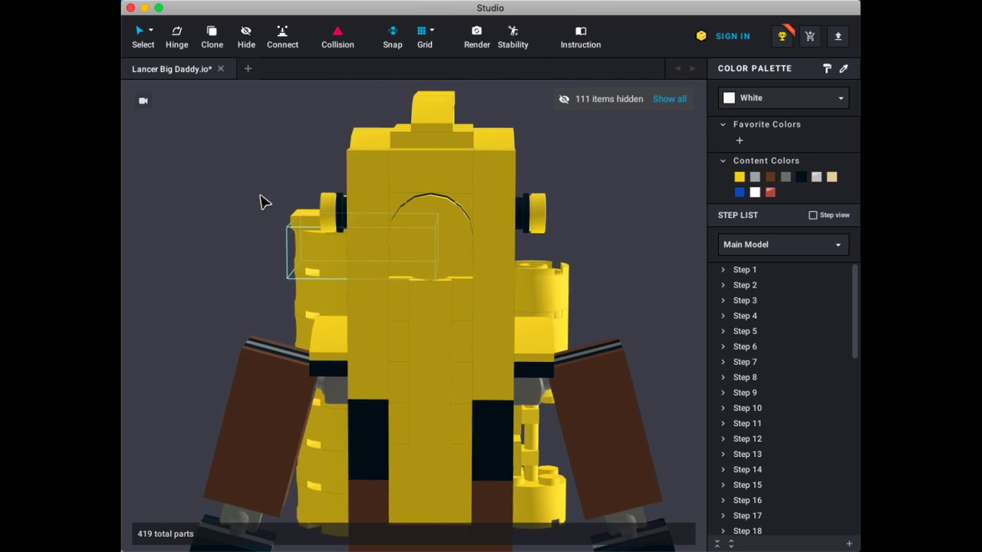
{"action": "scroll", "coordinate": [275, 188], "scroll_direction": "up", "scroll_amount": 5}
{"action": "right_click_drag", "start_coordinate": [217, 186], "coordinate": [197, 184]}
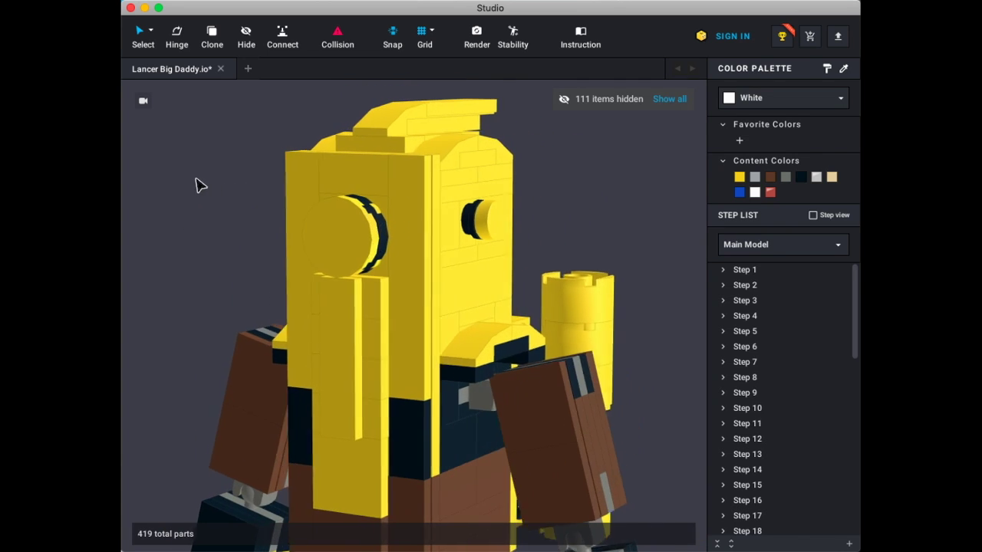
{"action": "left_click", "coordinate": [557, 418]}
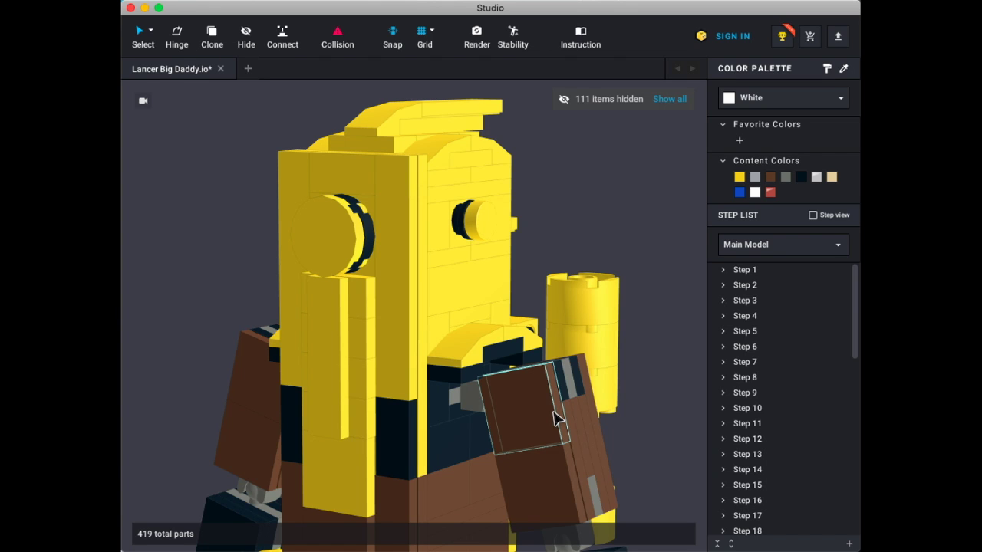
{"action": "right_click_drag", "start_coordinate": [256, 261], "coordinate": [311, 264]}
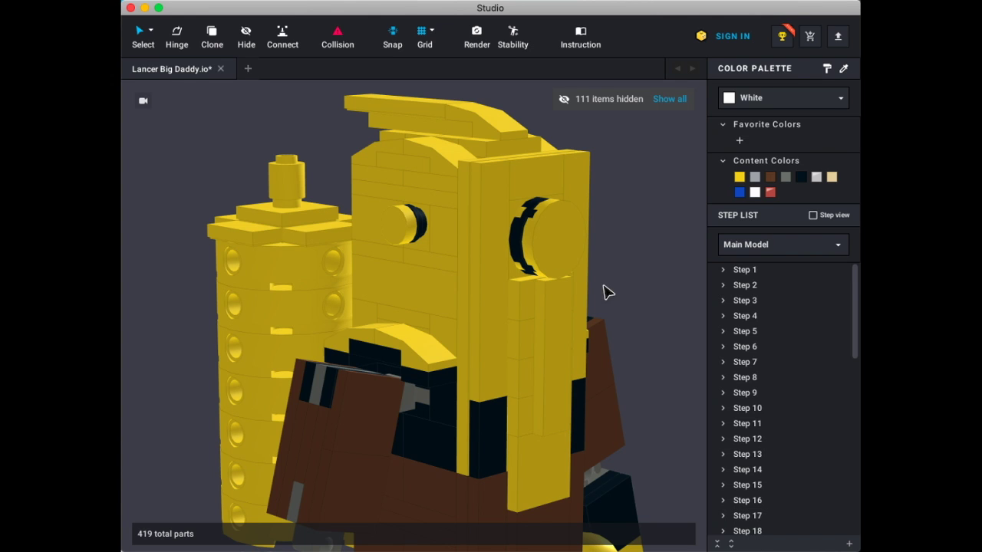
{"action": "right_click_drag", "start_coordinate": [633, 272], "coordinate": [576, 272]}
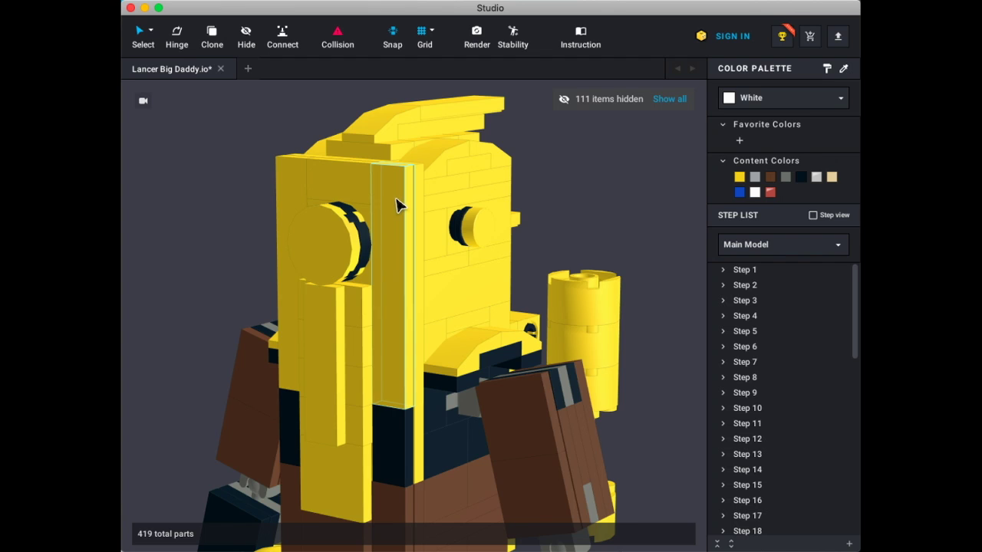
{"action": "right_click_drag", "start_coordinate": [586, 189], "coordinate": [550, 189]}
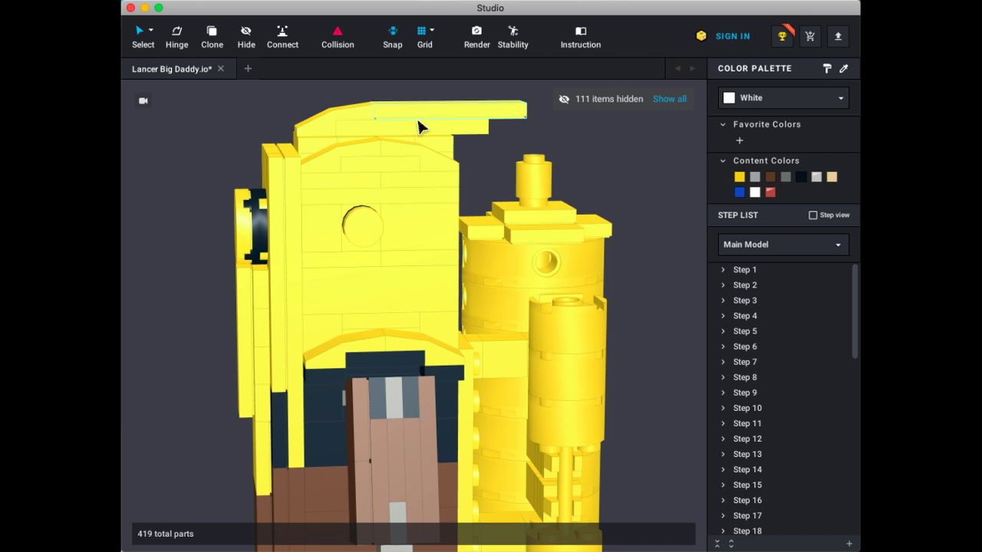
{"action": "right_click_drag", "start_coordinate": [253, 290], "coordinate": [356, 301]}
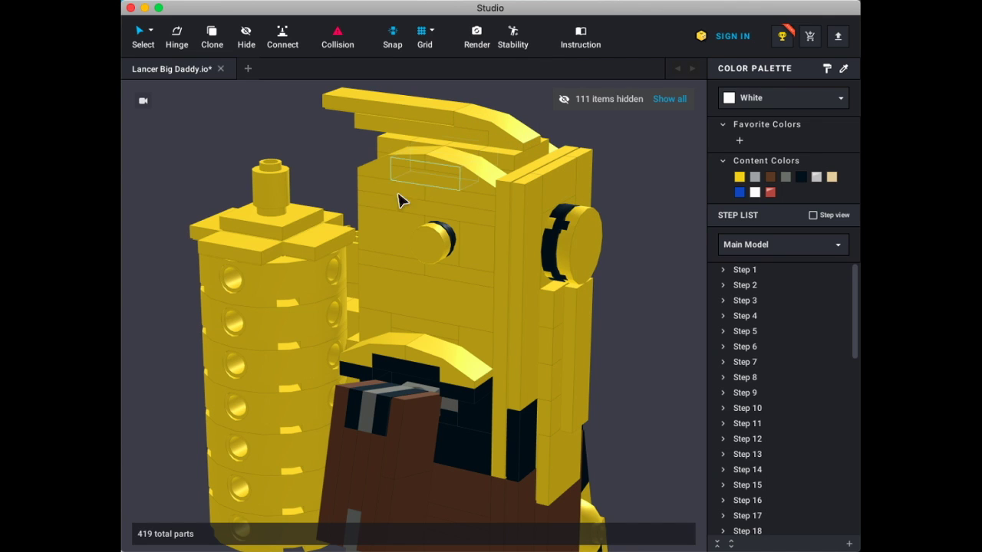
- Inspect the large and small yellow tanks on the figure's back and how they attach to the body
{"action": "right_click_drag", "start_coordinate": [247, 328], "coordinate": [325, 207]}
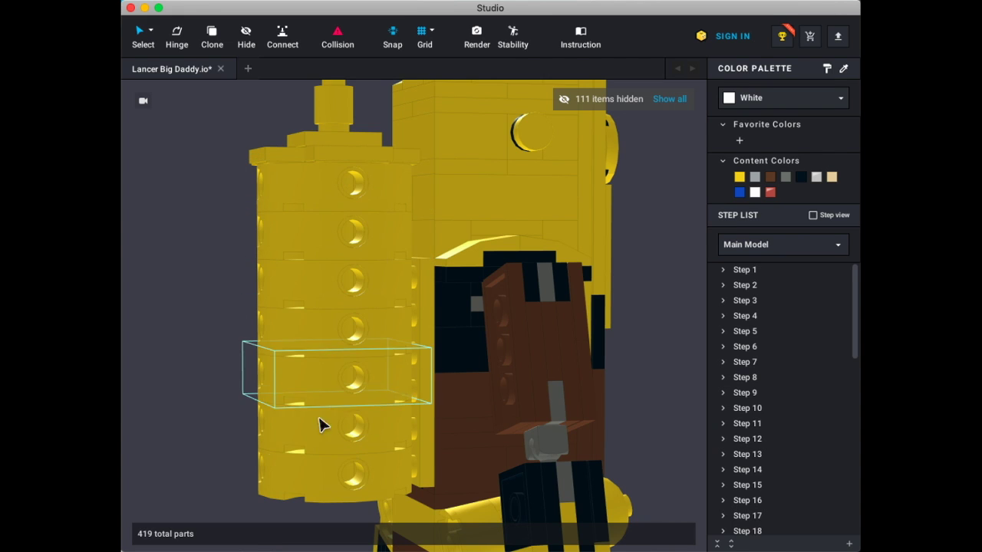
{"action": "right_click_drag", "start_coordinate": [239, 340], "coordinate": [281, 313]}
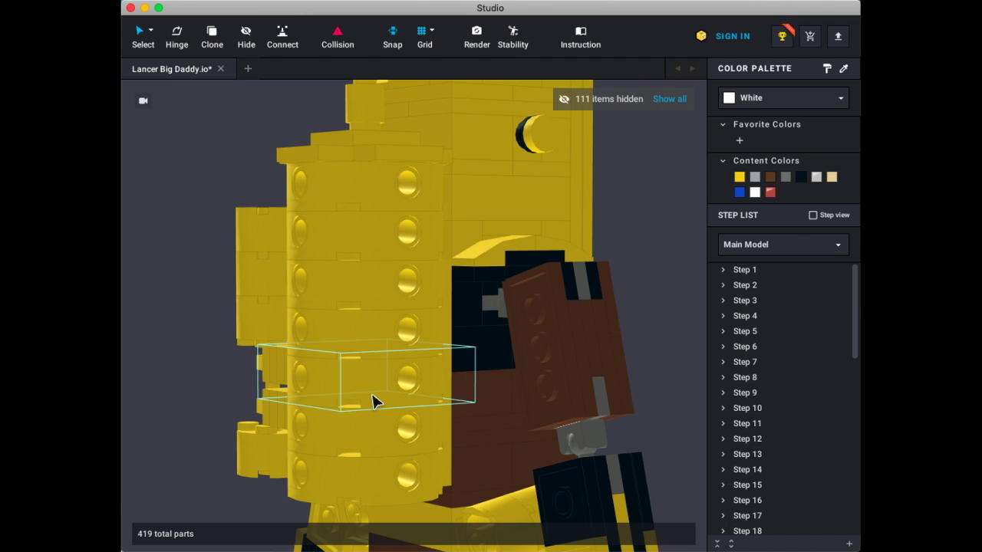
{"action": "right_click_drag", "start_coordinate": [175, 347], "coordinate": [278, 277]}
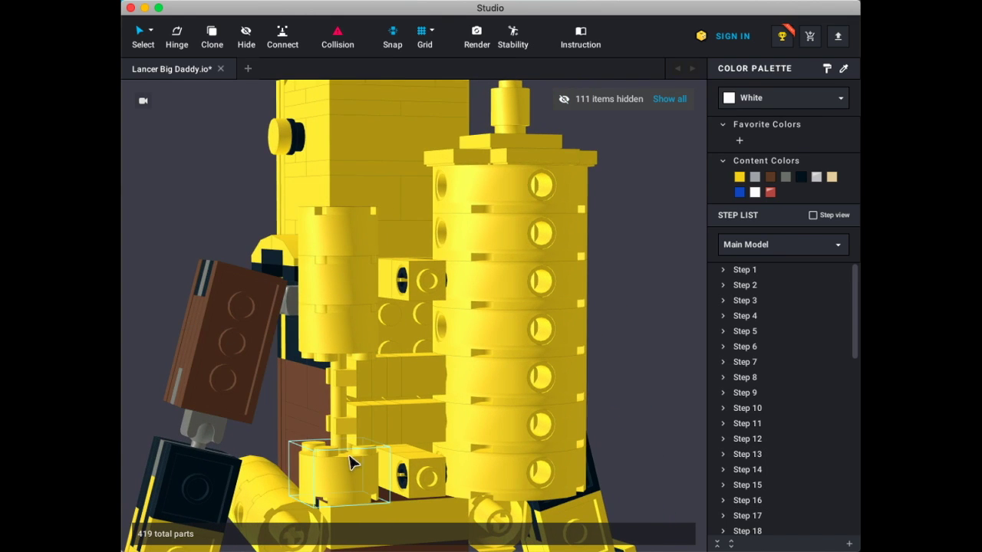
{"action": "right_click_drag", "start_coordinate": [233, 198], "coordinate": [217, 197]}
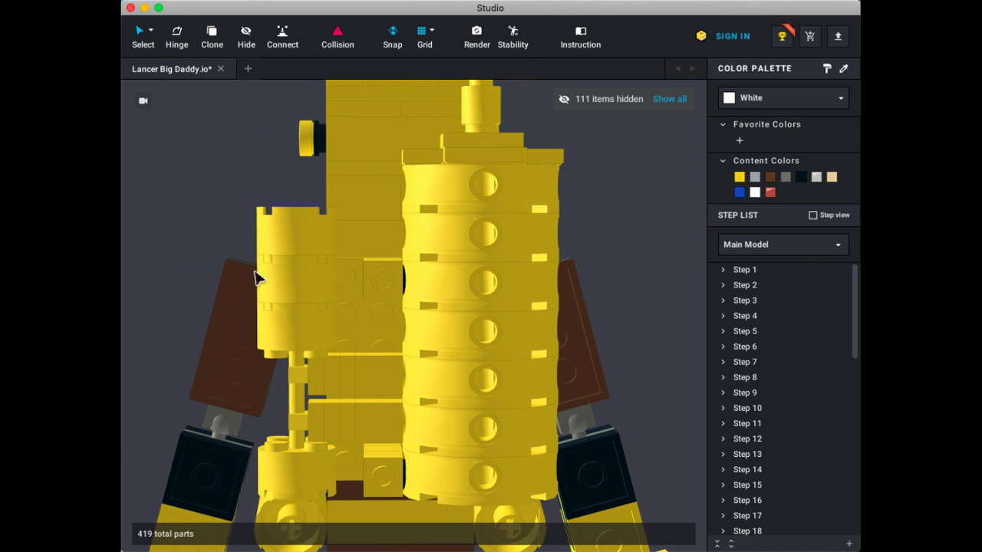
- Inspect the upper arm, brown torso and yellow side canisters from the side, front and back
{"action": "right_click_drag", "start_coordinate": [163, 197], "coordinate": [238, 149]}
{"action": "scroll", "coordinate": [495, 369], "scroll_direction": "up", "scroll_amount": 5}
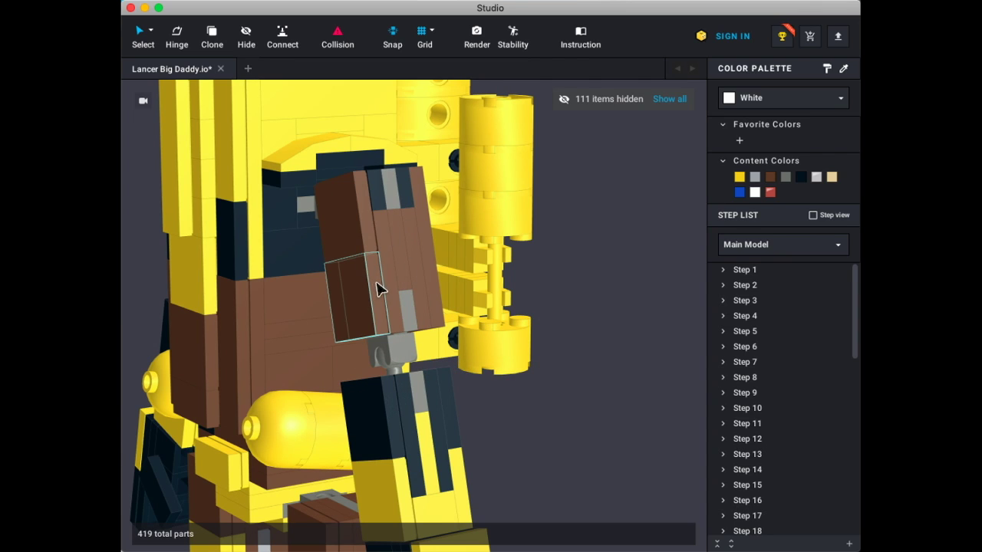
{"action": "right_click_drag", "start_coordinate": [385, 368], "coordinate": [424, 366]}
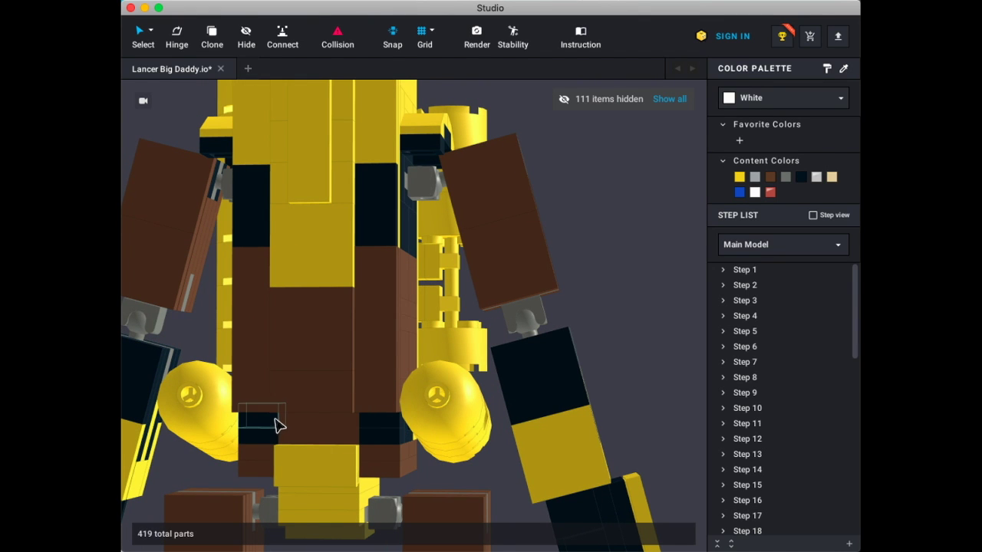
{"action": "right_click_drag", "start_coordinate": [262, 442], "coordinate": [392, 445]}
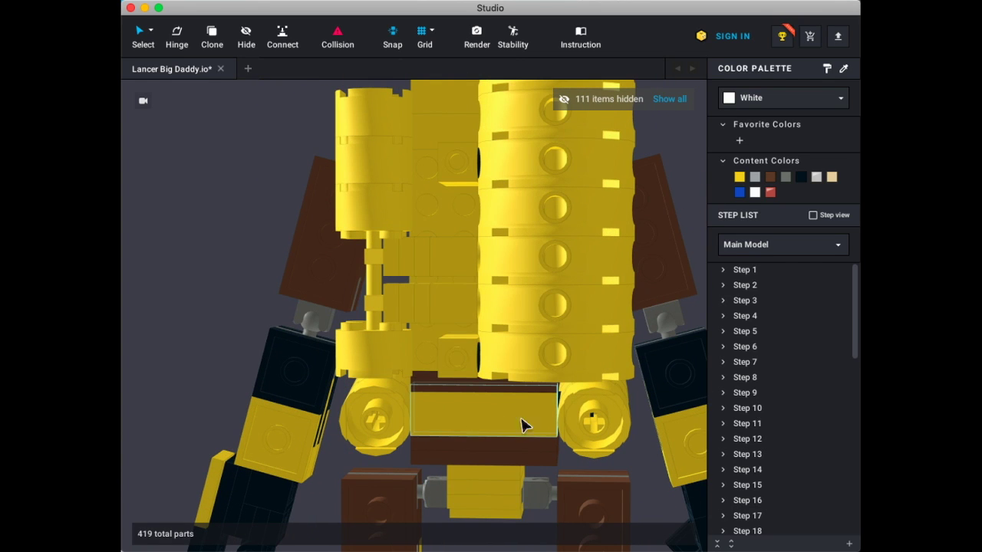
{"action": "right_click_drag", "start_coordinate": [493, 423], "coordinate": [372, 426]}
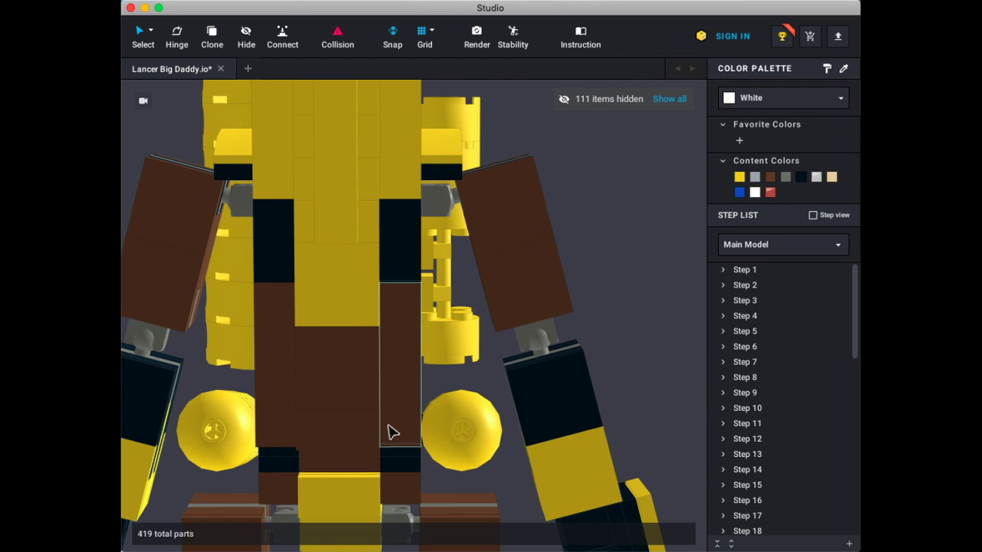
- Inspect the hips, knees, lower legs and feet of the figure from the front and sides
{"action": "middle_click_drag", "start_coordinate": [522, 375], "coordinate": [524, 314]}
{"action": "right_click_drag", "start_coordinate": [524, 314], "coordinate": [452, 223]}
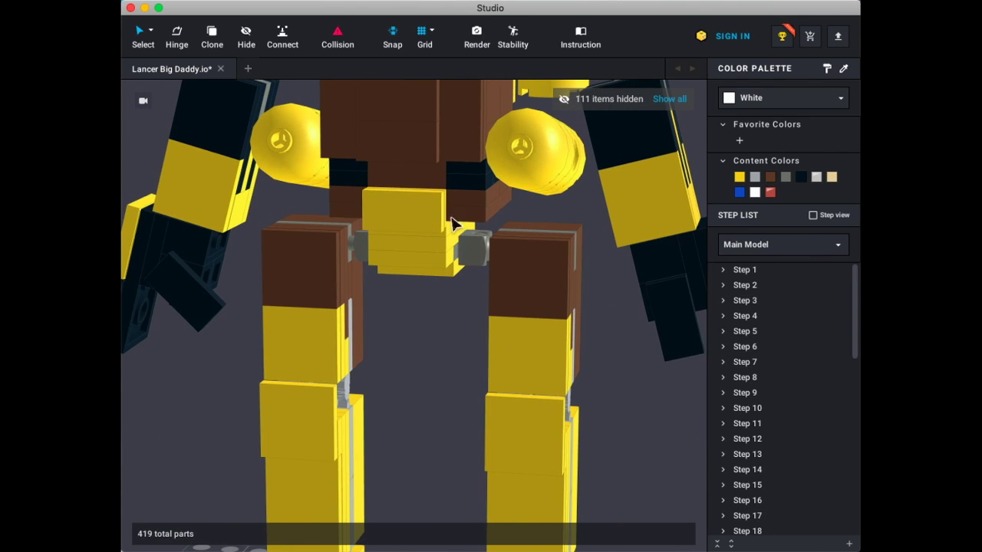
{"action": "right_click_drag", "start_coordinate": [425, 369], "coordinate": [438, 220]}
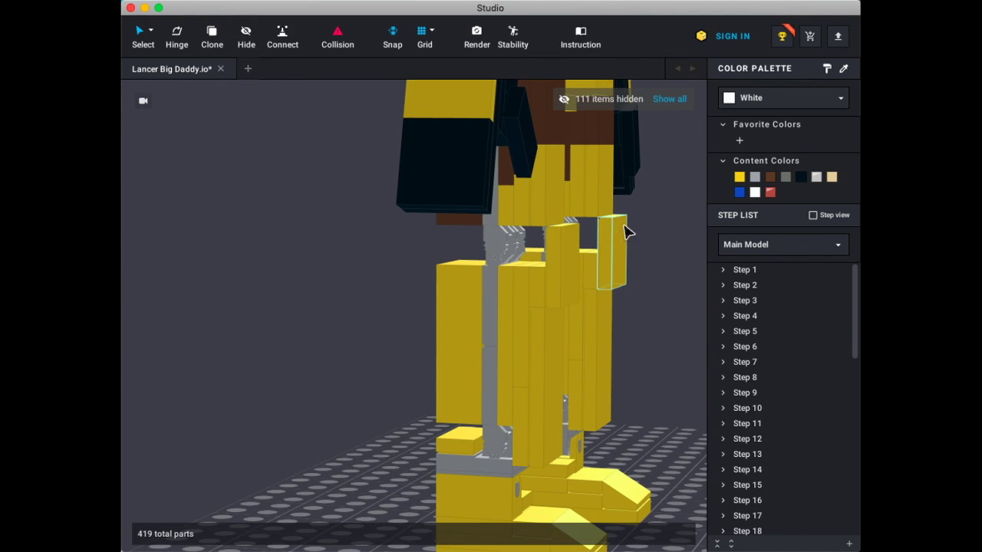
{"action": "right_click_drag", "start_coordinate": [371, 422], "coordinate": [346, 346]}
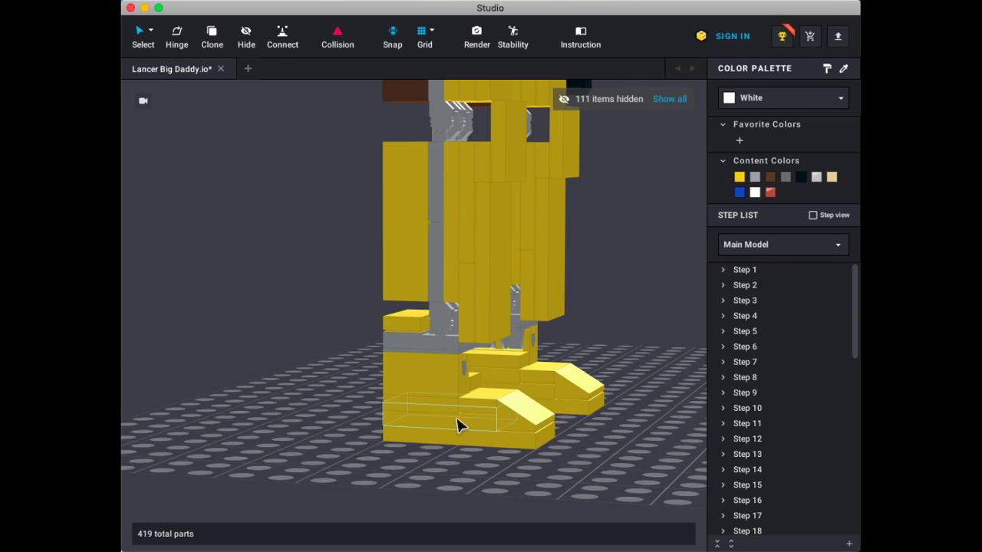
{"action": "right_click_drag", "start_coordinate": [386, 450], "coordinate": [263, 438]}
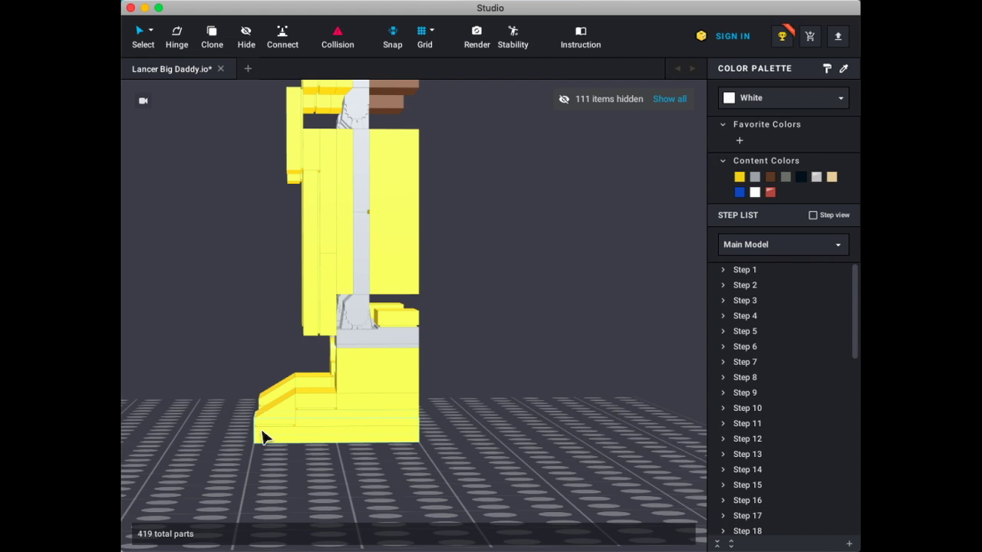
{"action": "right_click_drag", "start_coordinate": [175, 360], "coordinate": [202, 362]}
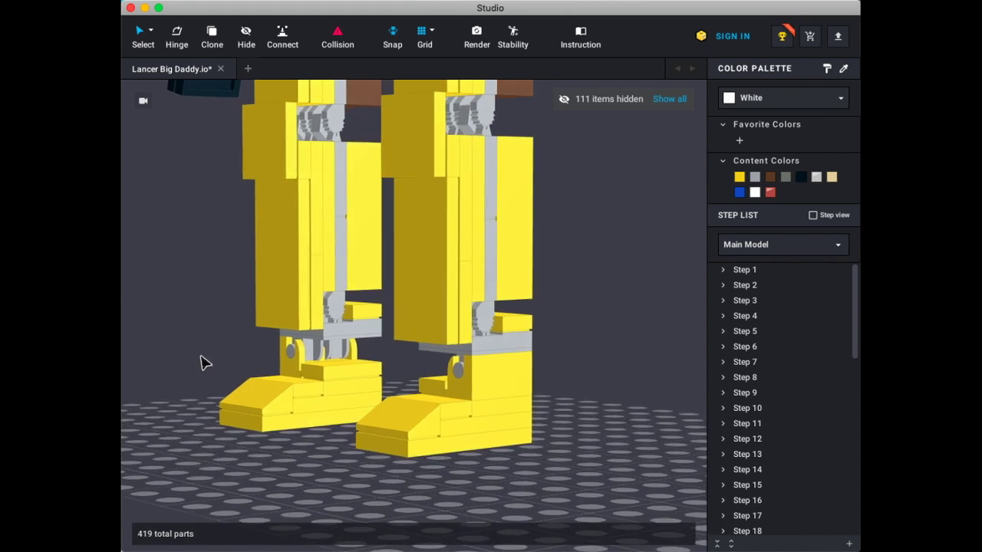
- Examine the figure's forearm and hand up close, followed by the overall figure without its weapon
{"action": "middle_click_drag", "start_coordinate": [202, 361], "coordinate": [210, 436]}
{"action": "middle_click_drag", "start_coordinate": [171, 314], "coordinate": [161, 432]}
{"action": "right_click_drag", "start_coordinate": [163, 432], "coordinate": [237, 326]}
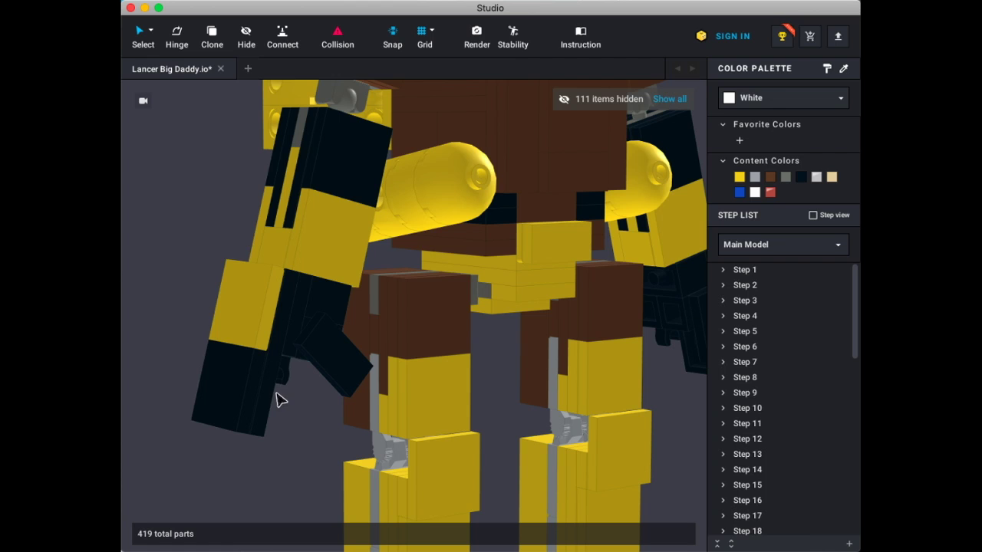
{"action": "right_click_drag", "start_coordinate": [296, 462], "coordinate": [195, 504]}
{"action": "scroll", "coordinate": [387, 455], "scroll_direction": "down", "scroll_amount": 5}
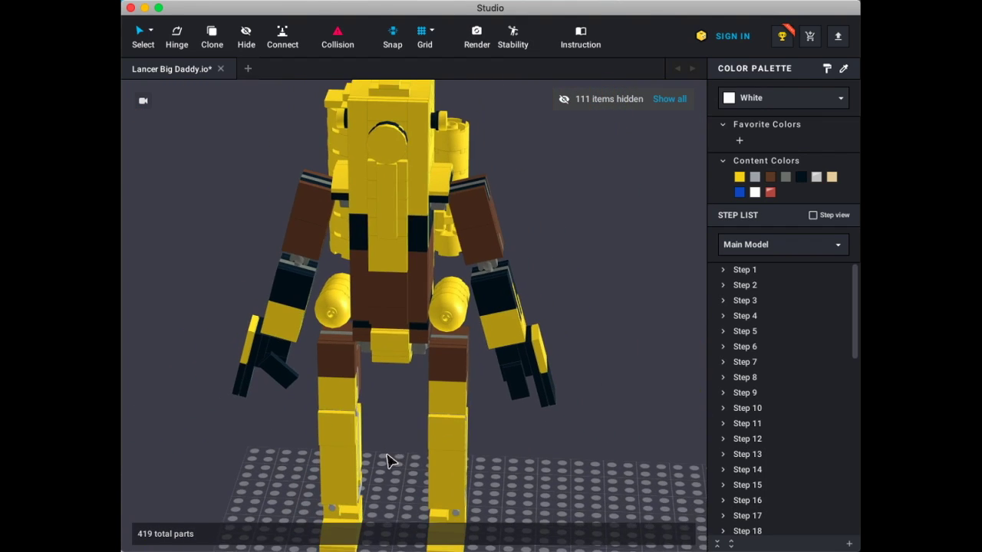
{"action": "right_click_drag", "start_coordinate": [504, 438], "coordinate": [497, 491]}
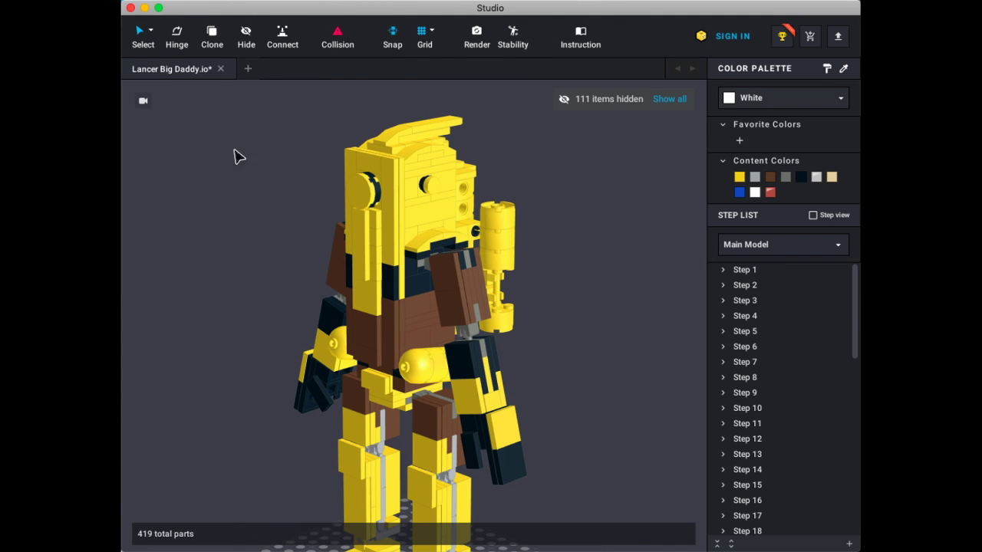
- With the Hinge tool, swing the figure's whole left arm outward at the shoulder and undo the rotation
{"action": "left_click", "coordinate": [175, 38]}
{"action": "right_click_drag", "start_coordinate": [515, 333], "coordinate": [568, 301]}
{"action": "left_click", "coordinate": [527, 280]}
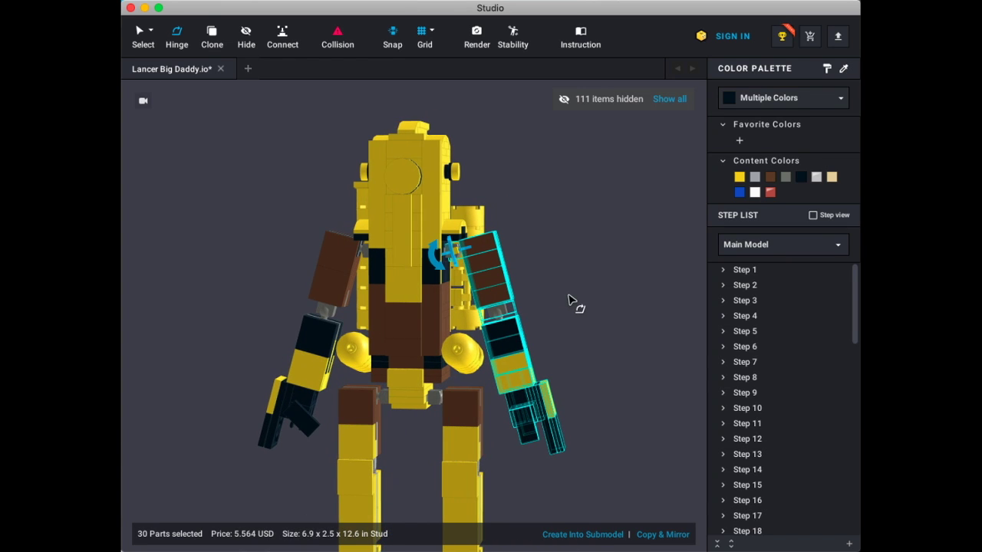
{"action": "left_click", "coordinate": [440, 260]}
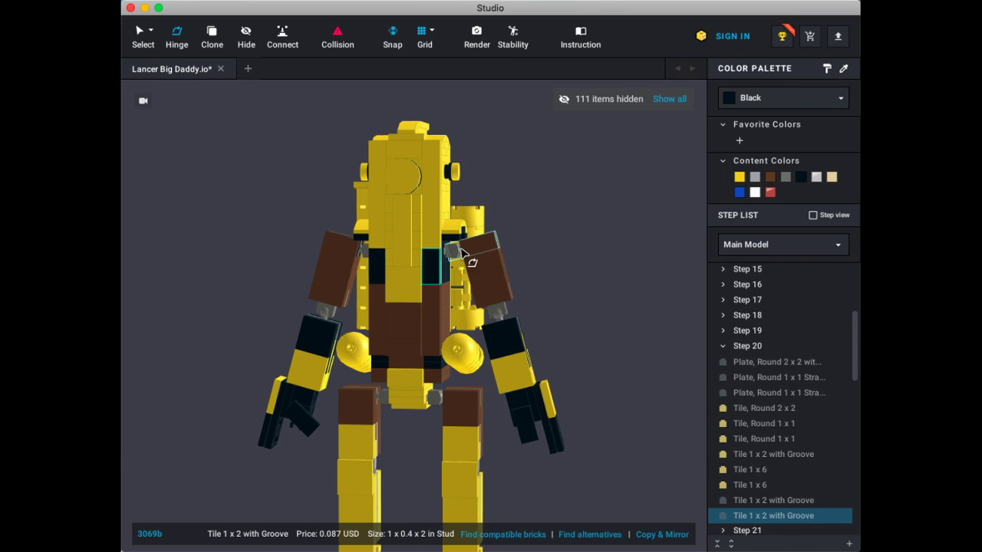
{"action": "left_click", "coordinate": [461, 253]}
{"action": "left_click_drag", "start_coordinate": [435, 260], "coordinate": [421, 259]}
{"action": "right_click_drag", "start_coordinate": [606, 327], "coordinate": [614, 330]}
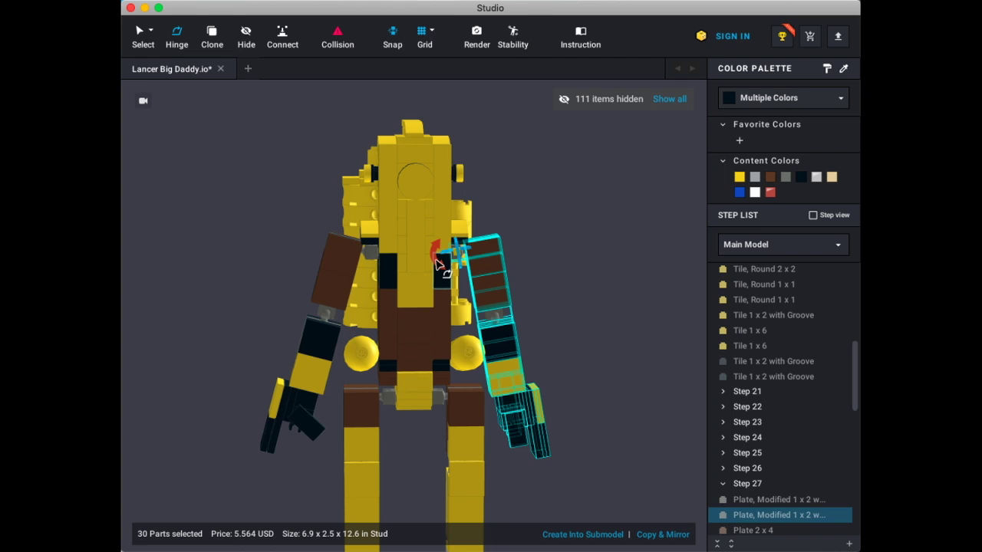
{"action": "left_click_drag", "start_coordinate": [435, 263], "coordinate": [462, 322]}
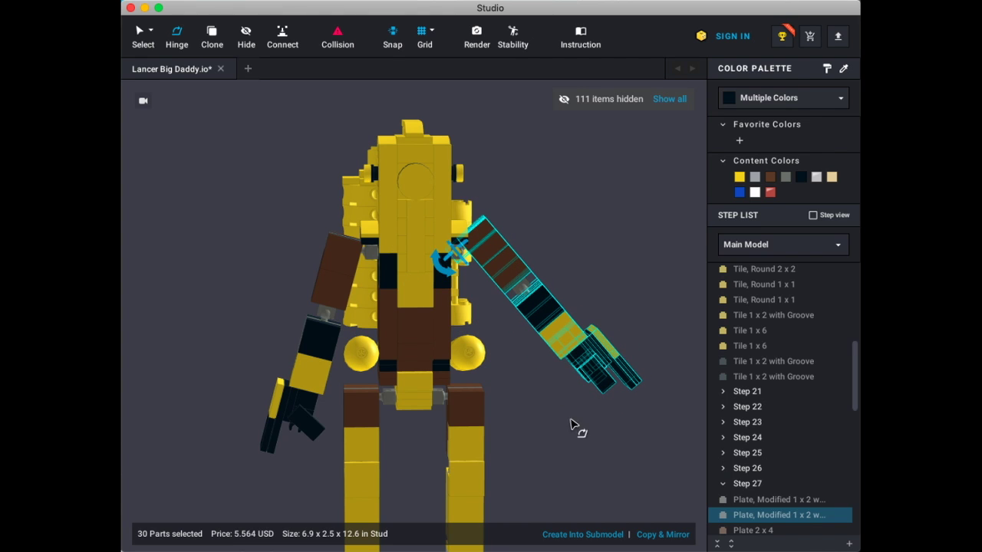
{"action": "key", "text": "super+z"}
{"action": "key", "text": "super+z"}
- Swing the left arm forward and back at the shoulder as seen from the side, undoing each rotation
{"action": "right_click_drag", "start_coordinate": [581, 434], "coordinate": [516, 438]}
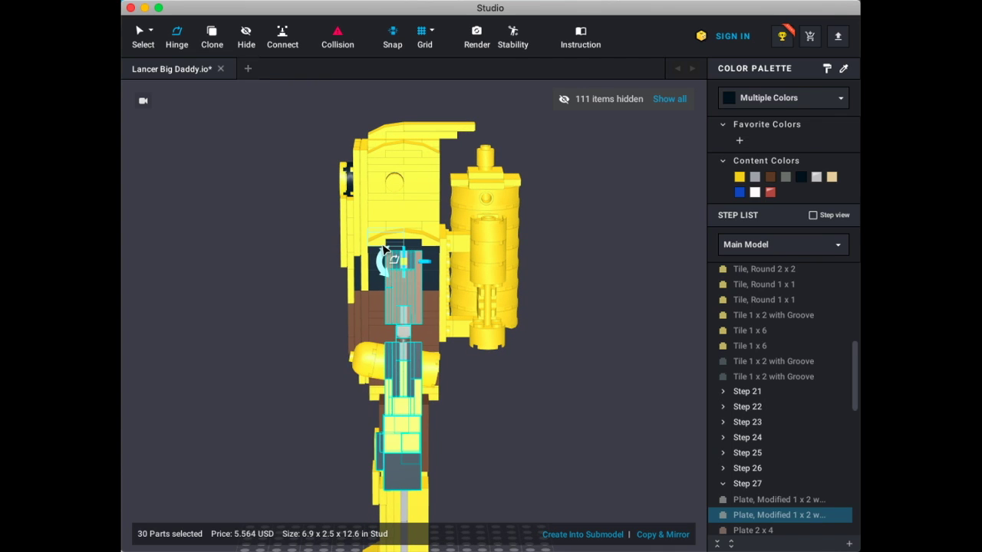
{"action": "left_click_drag", "start_coordinate": [386, 261], "coordinate": [502, 336]}
{"action": "key", "text": "super+z"}
{"action": "key", "text": "super+z"}
{"action": "left_click_drag", "start_coordinate": [382, 263], "coordinate": [502, 343]}
{"action": "key", "text": "super+z"}
- Try the left arm's sideways swing at the shoulder again from the front and deselect the arm
{"action": "right_click_drag", "start_coordinate": [430, 392], "coordinate": [495, 399]}
{"action": "left_click_drag", "start_coordinate": [441, 256], "coordinate": [558, 308]}
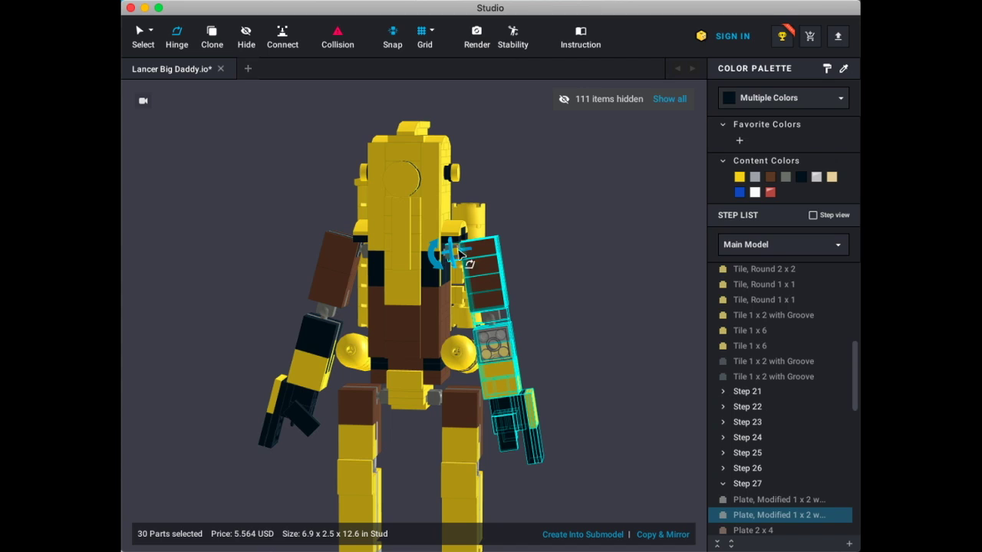
{"action": "left_click_drag", "start_coordinate": [434, 265], "coordinate": [559, 290]}
{"action": "left_click", "coordinate": [579, 293]}
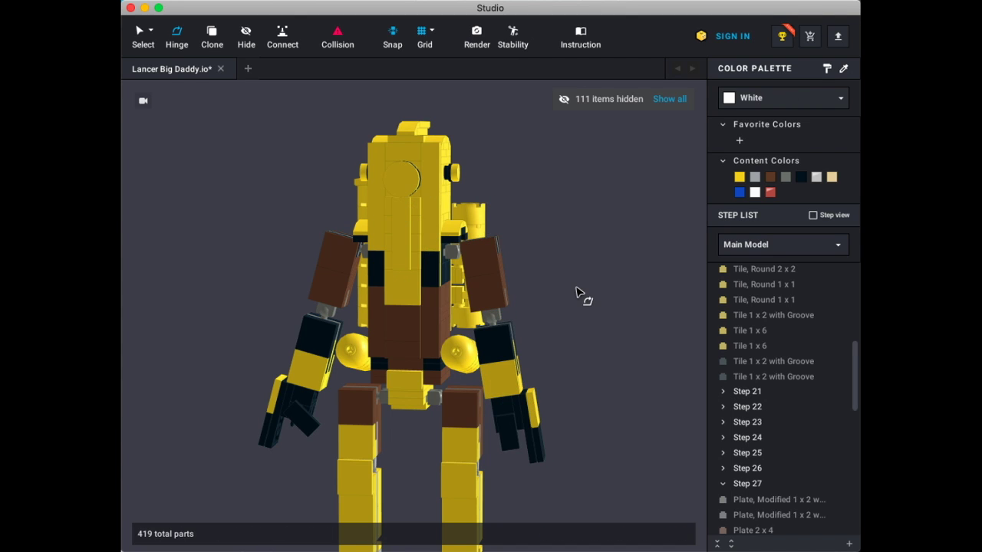
- Swing the left arm forward at the shoulder, try its other rotation axes from the front, and undo the latest rotations
{"action": "left_click", "coordinate": [480, 263]}
{"action": "right_click_drag", "start_coordinate": [522, 269], "coordinate": [467, 269]}
{"action": "left_click_drag", "start_coordinate": [381, 257], "coordinate": [476, 223]}
{"action": "right_click_drag", "start_coordinate": [548, 361], "coordinate": [622, 367]}
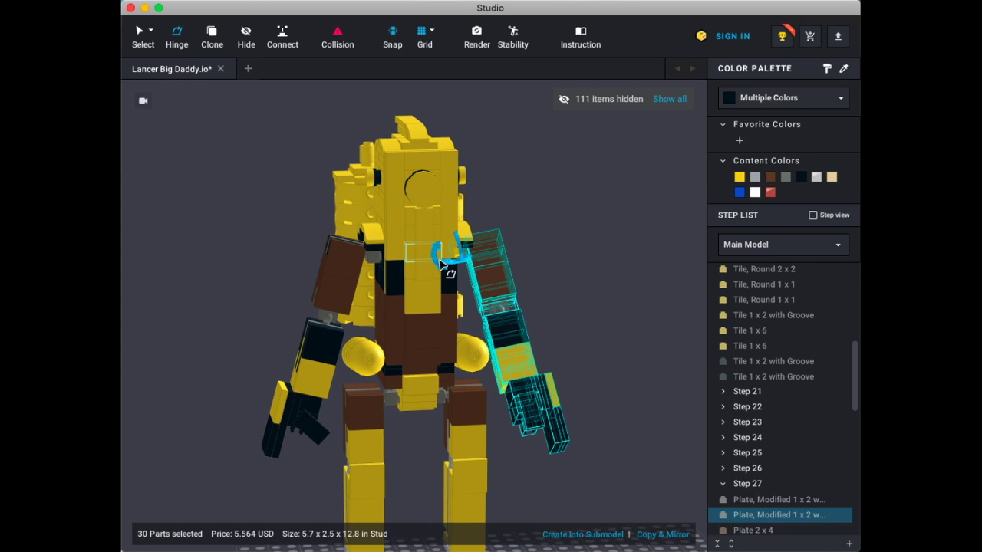
{"action": "left_click_drag", "start_coordinate": [439, 261], "coordinate": [429, 270]}
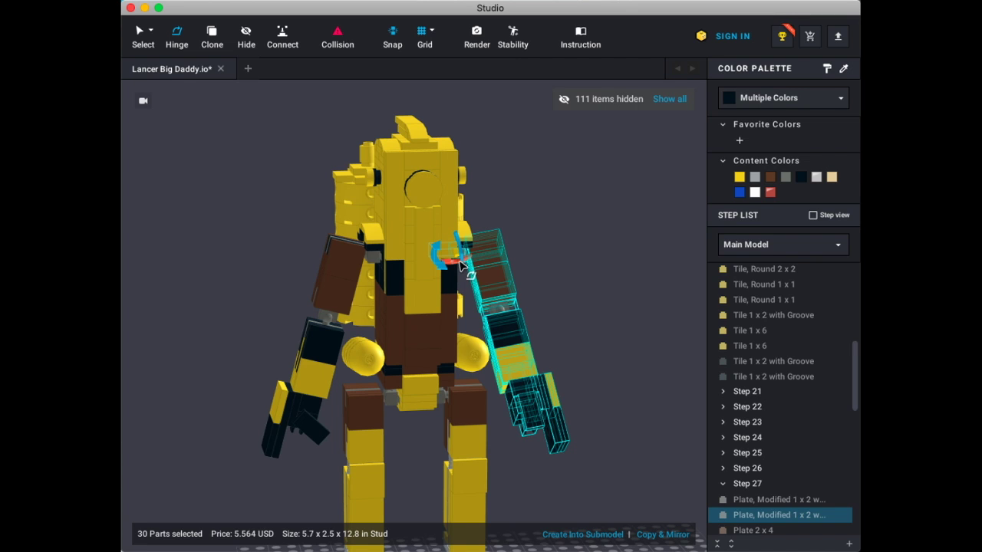
{"action": "left_click_drag", "start_coordinate": [462, 261], "coordinate": [457, 256]}
{"action": "right_click_drag", "start_coordinate": [581, 274], "coordinate": [528, 277]}
{"action": "key", "text": "ctrl+z"}
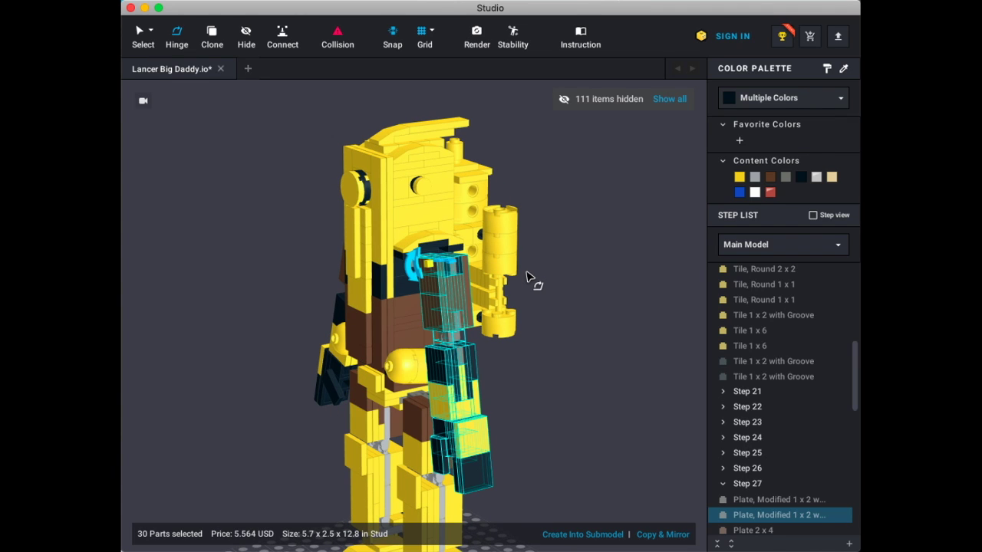
{"action": "key", "text": "super+z"}
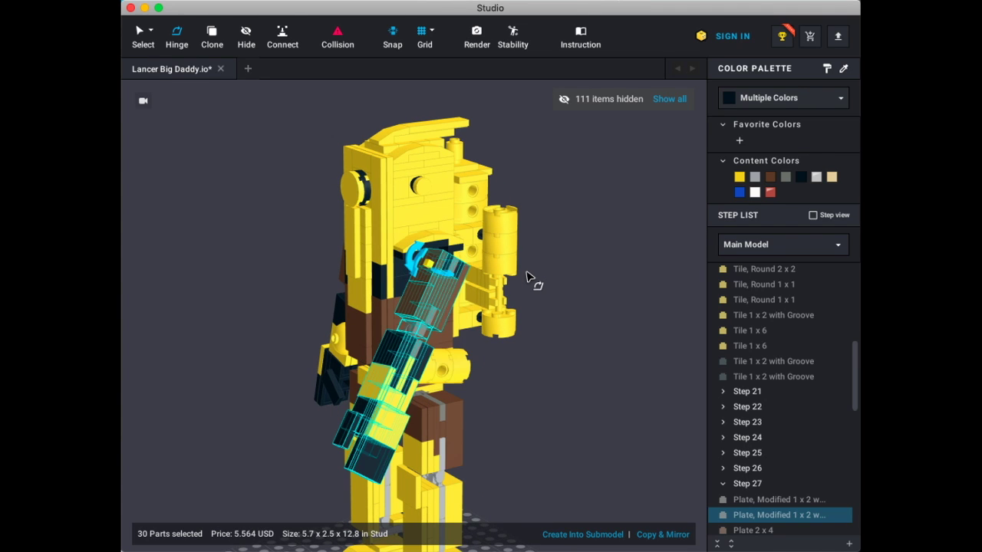
- Rotate the raised left arm once more at the shoulder and undo the rotations back to the hanging pose
{"action": "left_click_drag", "start_coordinate": [412, 261], "coordinate": [517, 310]}
{"action": "key", "text": "super+z"}
{"action": "key", "text": "ctrl+z"}
{"action": "key", "text": "super+z"}
{"action": "key", "text": "super+z"}
{"action": "key", "text": "super+z"}
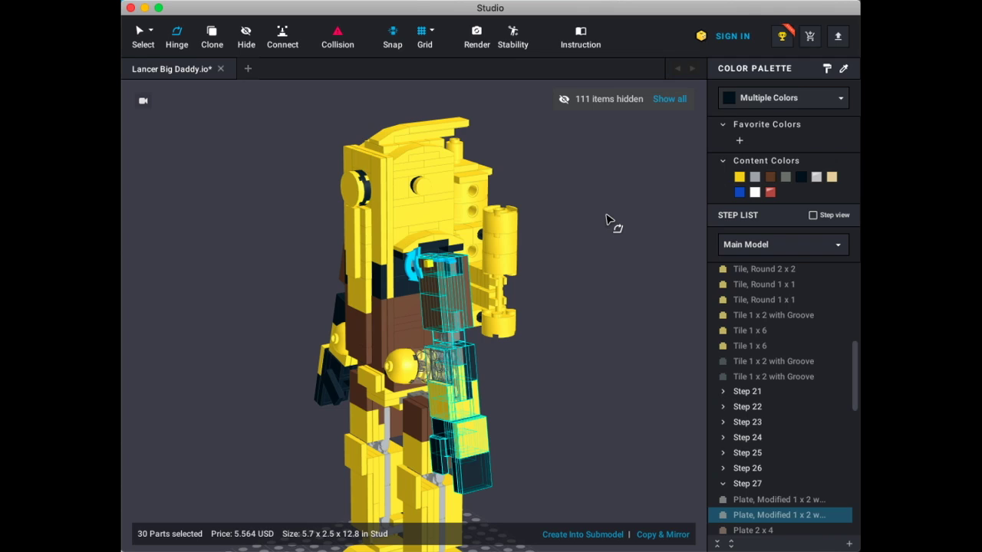
{"action": "left_click", "coordinate": [246, 241]}
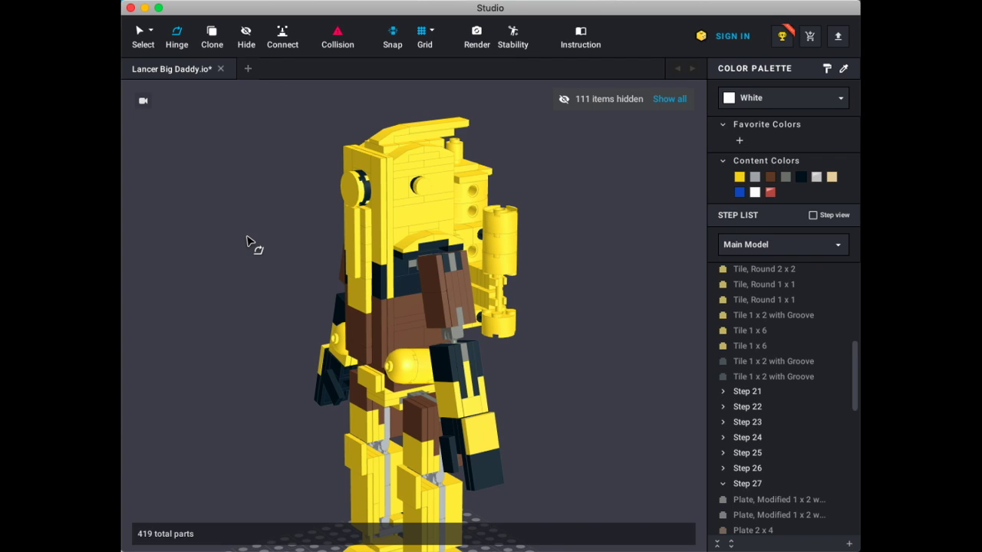
- Try to rotate the whole left arm about the shoulder's other hinge axis and deselect it
{"action": "left_click", "coordinate": [454, 264]}
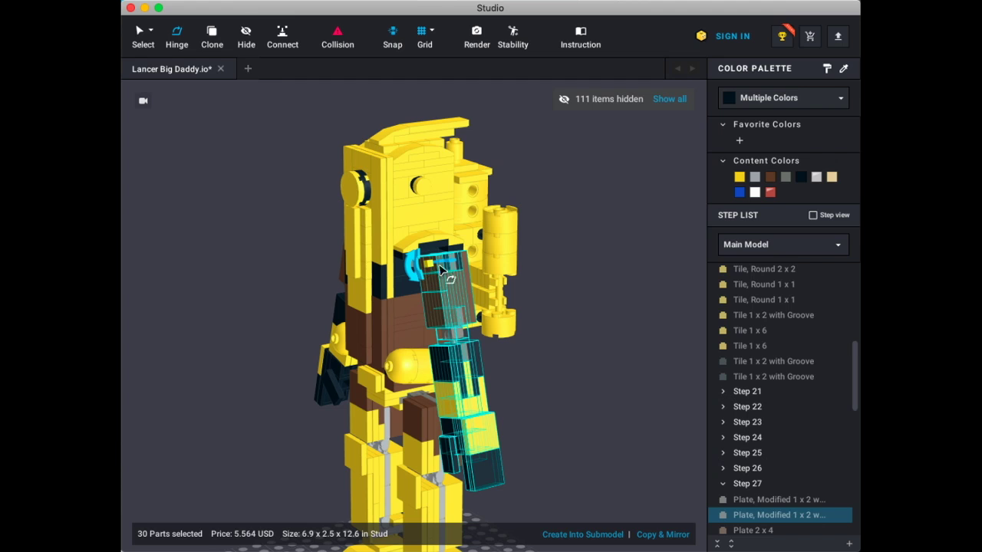
{"action": "left_click_drag", "start_coordinate": [454, 264], "coordinate": [295, 336]}
{"action": "left_click", "coordinate": [614, 324]}
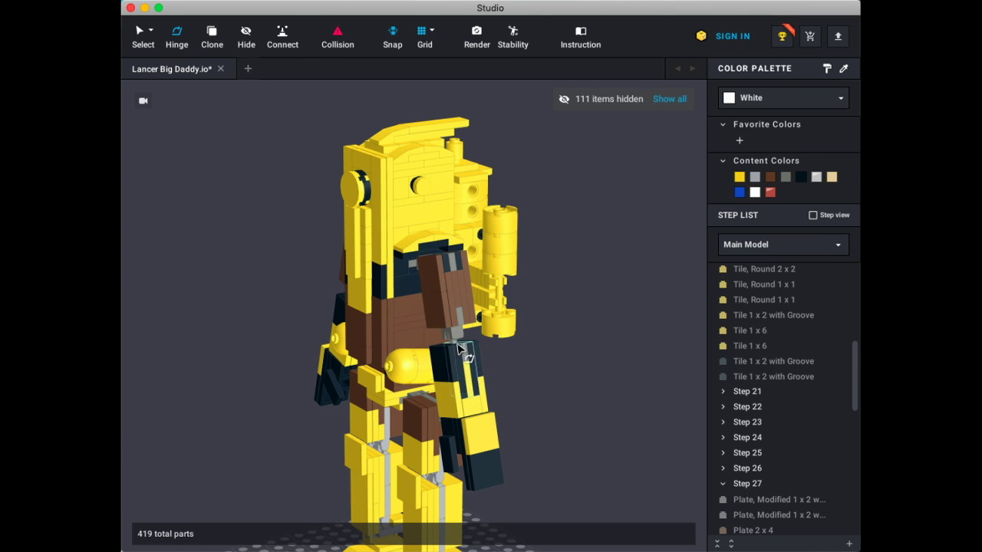
- Bend the left forearm forward at the elbow, try further elbow rotations, and undo them
{"action": "left_click", "coordinate": [462, 349]}
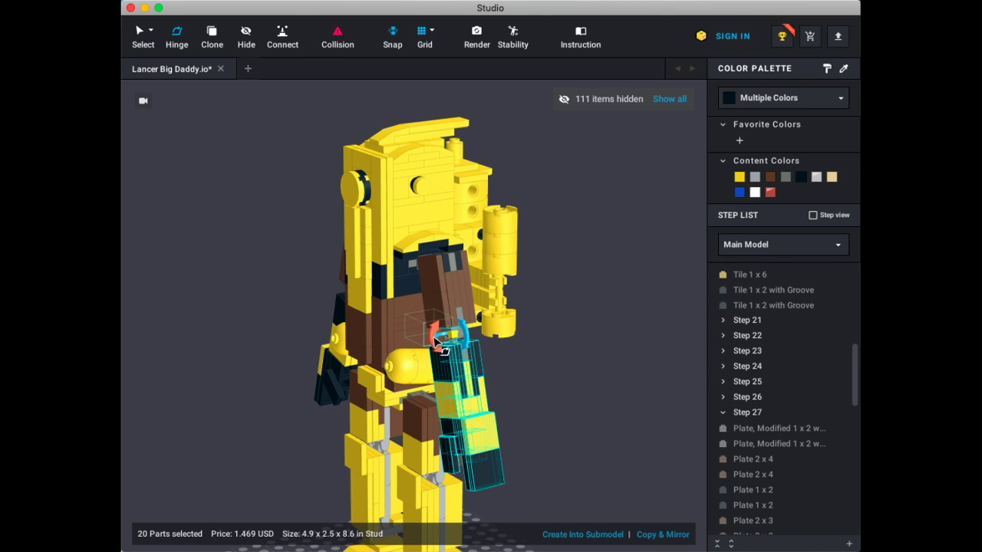
{"action": "left_click_drag", "start_coordinate": [434, 334], "coordinate": [464, 338]}
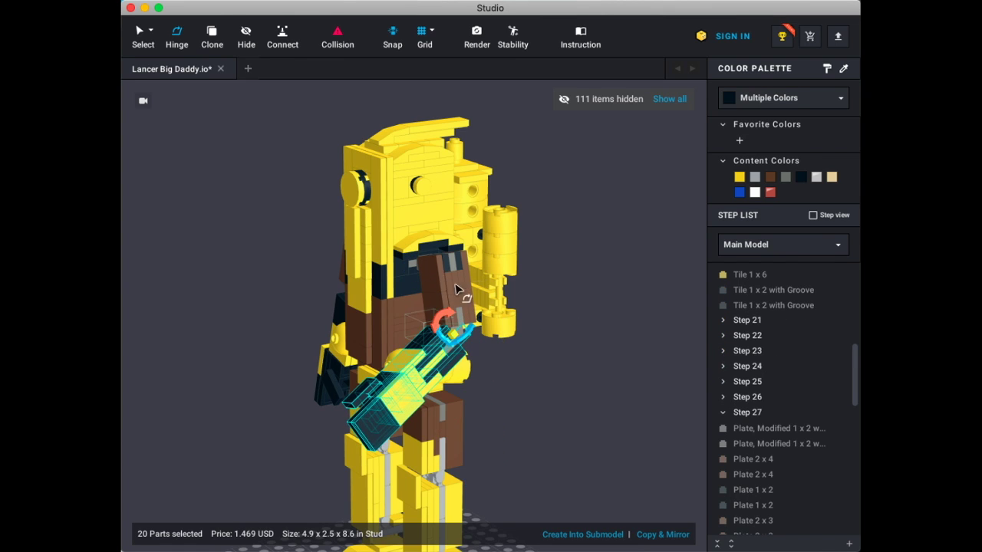
{"action": "left_click", "coordinate": [441, 324]}
{"action": "left_click", "coordinate": [445, 316]}
{"action": "left_click", "coordinate": [552, 376]}
{"action": "left_click", "coordinate": [431, 321]}
{"action": "left_click_drag", "start_coordinate": [441, 323], "coordinate": [491, 373]}
{"action": "key", "text": "super+z"}
{"action": "key", "text": "super+z"}
{"action": "key", "text": "super+z"}
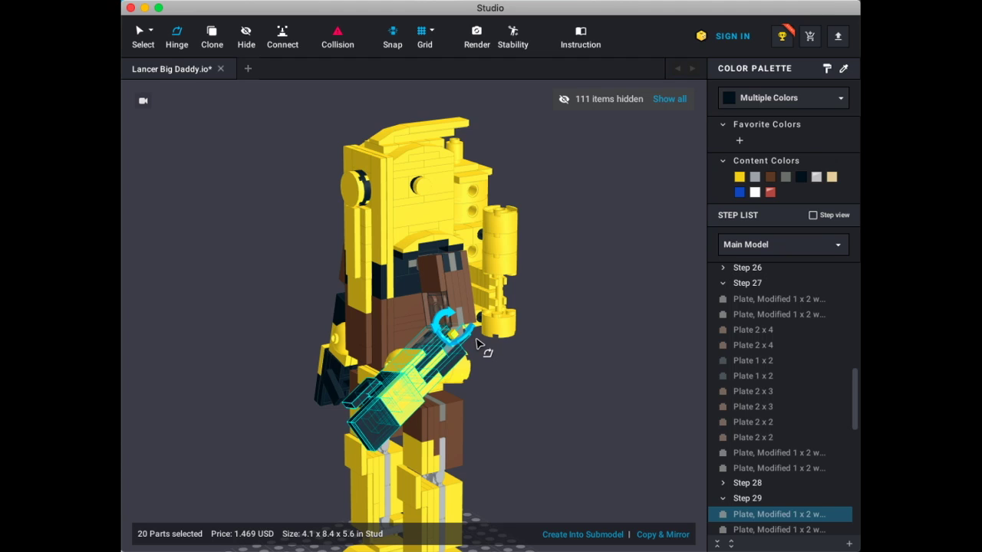
- Try rotating the left forearm about the elbow's other axes from the front and deselect it
{"action": "right_click_drag", "start_coordinate": [464, 334], "coordinate": [508, 339]}
{"action": "left_click_drag", "start_coordinate": [485, 320], "coordinate": [430, 343]}
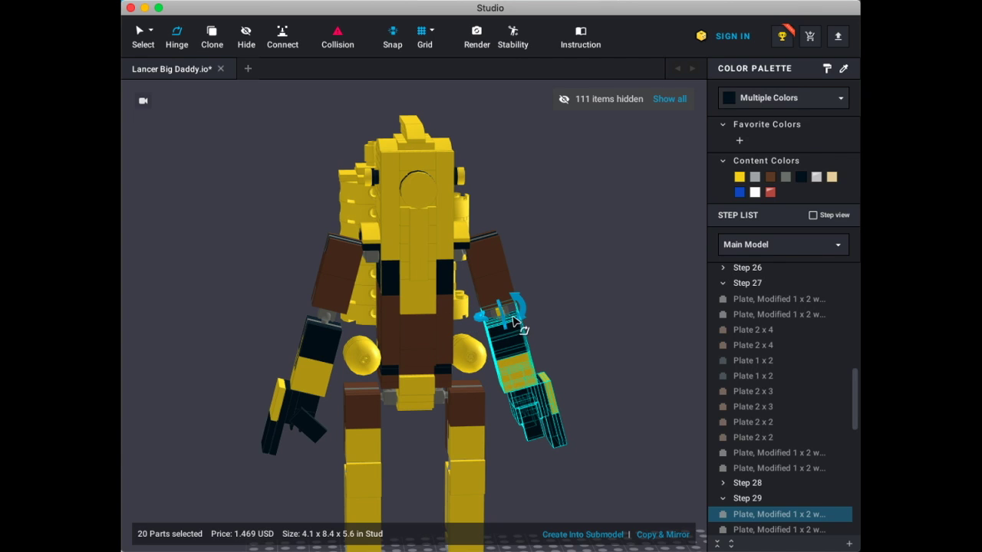
{"action": "left_click_drag", "start_coordinate": [522, 309], "coordinate": [553, 345]}
{"action": "left_click", "coordinate": [581, 374]}
- Twist the left hand around the wrist and try to rotate the black tile on its inner finger
{"action": "middle_click_drag", "start_coordinate": [580, 369], "coordinate": [580, 302]}
{"action": "left_click", "coordinate": [537, 298]}
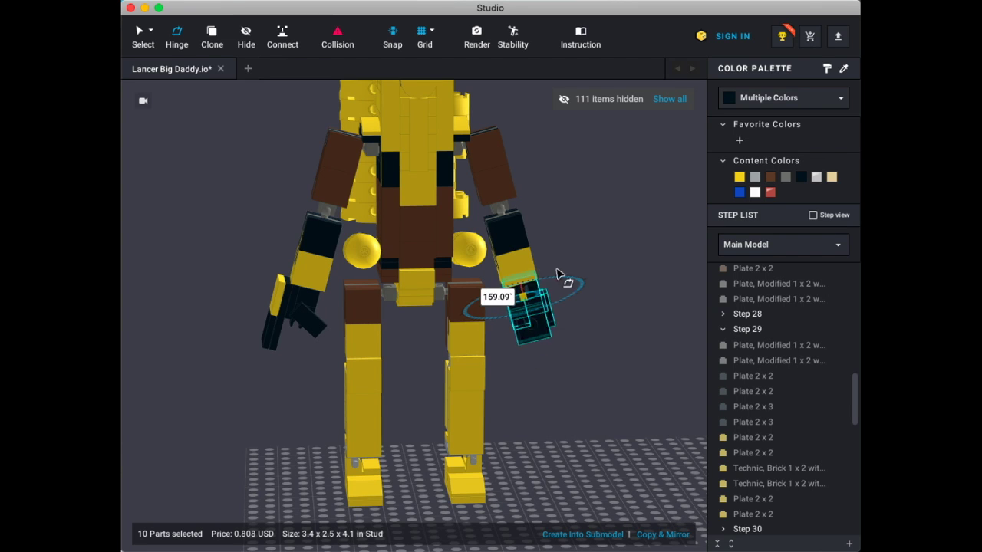
{"action": "left_click_drag", "start_coordinate": [581, 266], "coordinate": [625, 340]}
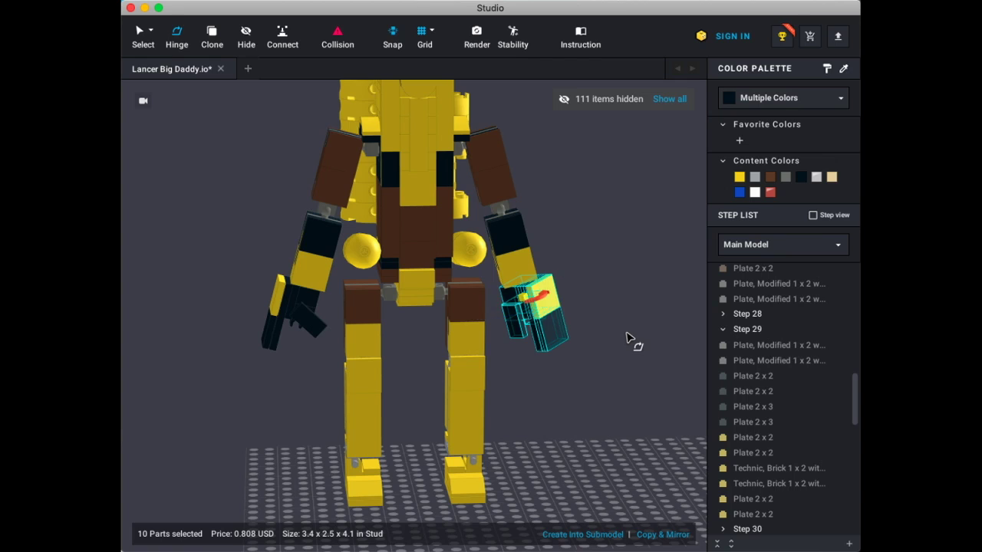
{"action": "left_click", "coordinate": [540, 320]}
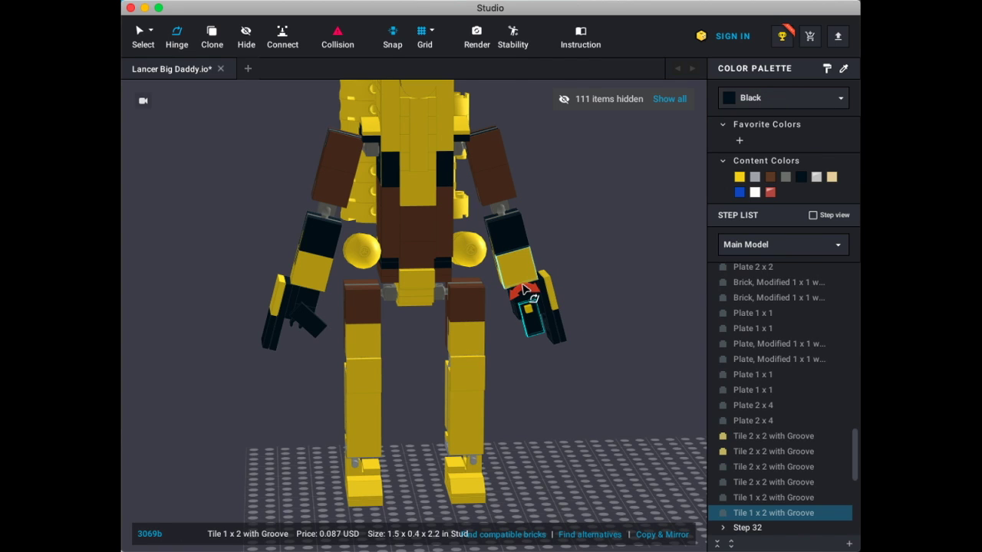
{"action": "left_click_drag", "start_coordinate": [526, 294], "coordinate": [593, 314]}
{"action": "left_click", "coordinate": [554, 384]}
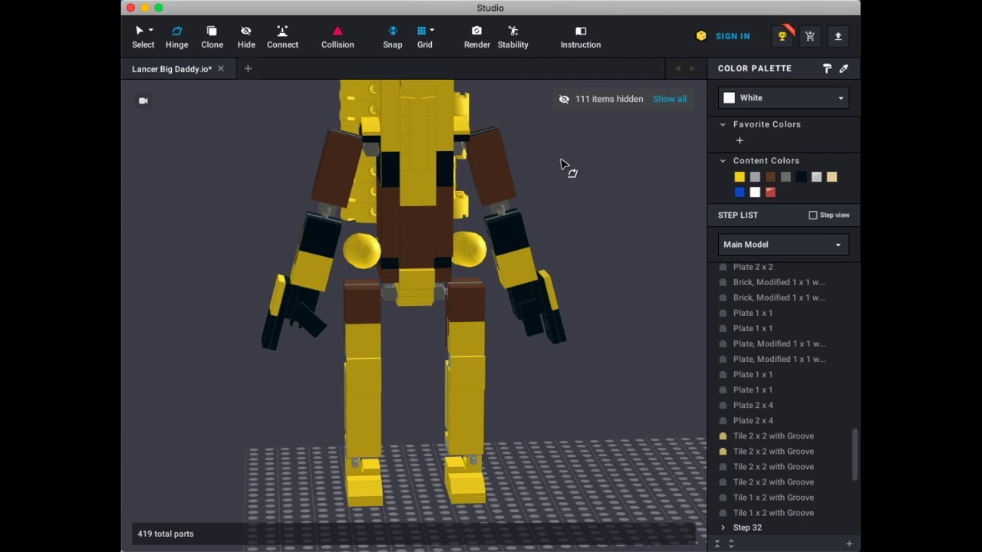
- Swing the whole left arm outward at the shoulder and leave it raised away from the body
{"action": "left_click", "coordinate": [470, 158]}
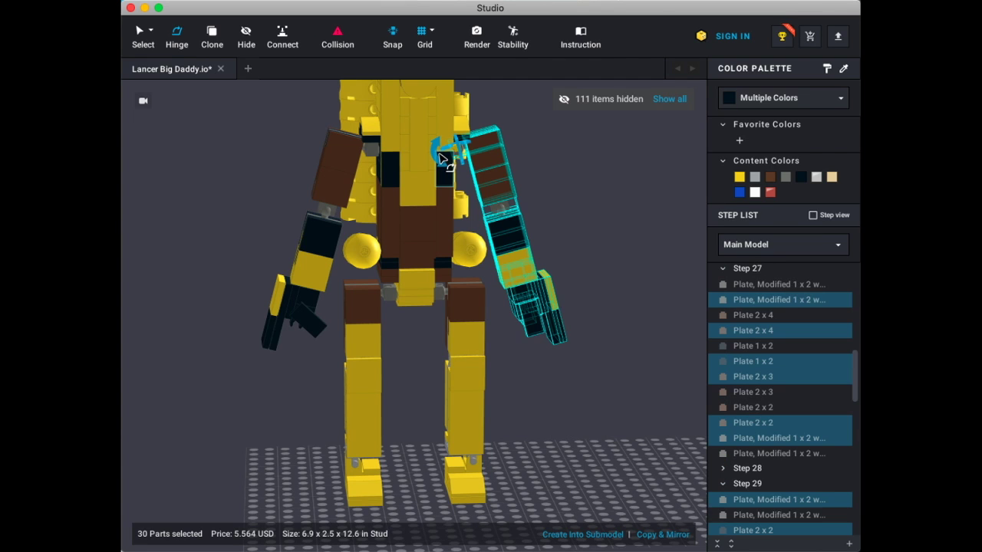
{"action": "left_click", "coordinate": [440, 154]}
{"action": "left_click", "coordinate": [465, 149]}
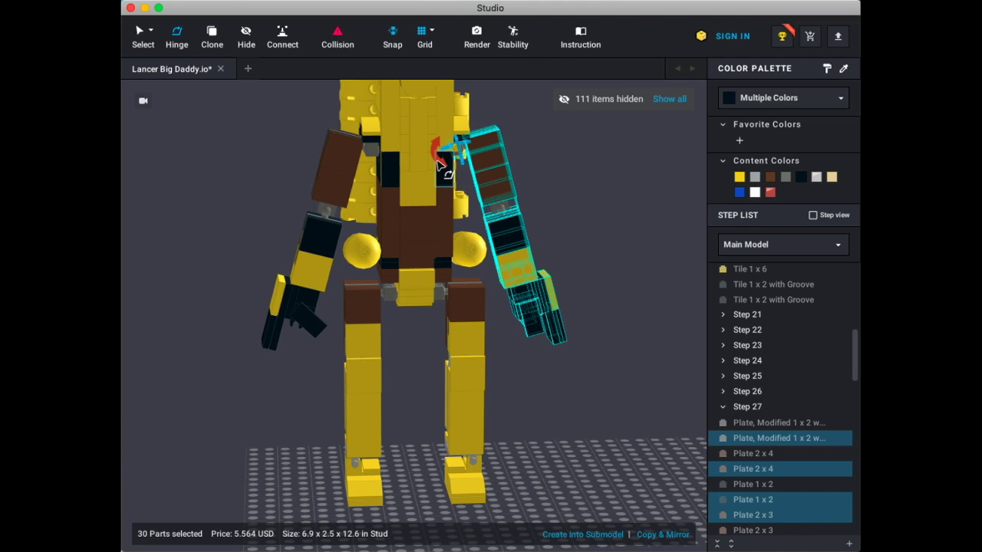
{"action": "left_click_drag", "start_coordinate": [437, 163], "coordinate": [453, 197]}
{"action": "left_click", "coordinate": [575, 304]}
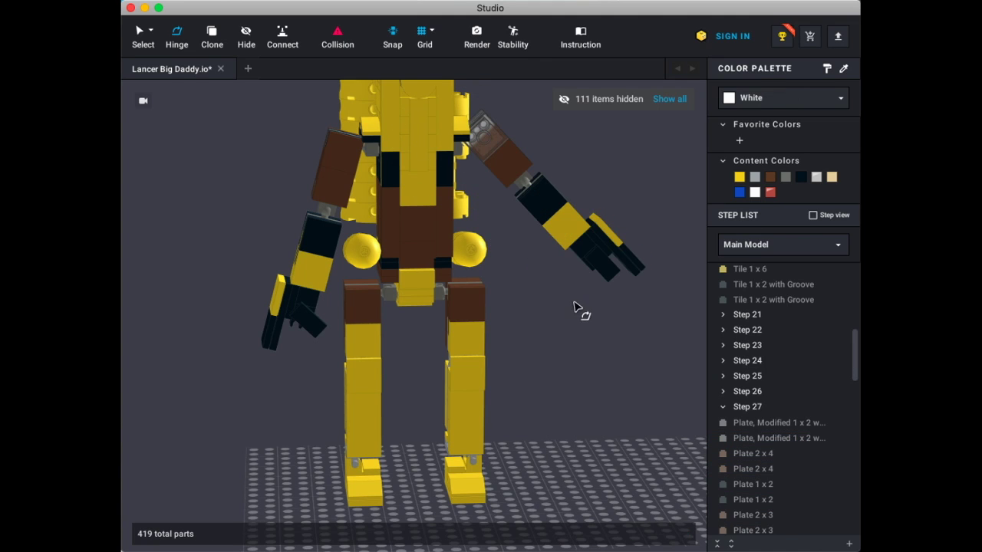
- Swing the figure's left leg forward at the hip to about horizontal and examine the hip joint up close
{"action": "left_click", "coordinate": [465, 288]}
{"action": "right_click_drag", "start_coordinate": [466, 288], "coordinate": [399, 284]}
{"action": "left_click_drag", "start_coordinate": [411, 300], "coordinate": [476, 300]}
{"action": "right_click_drag", "start_coordinate": [476, 300], "coordinate": [474, 253]}
{"action": "scroll", "coordinate": [476, 253], "scroll_direction": "up", "scroll_amount": 10}
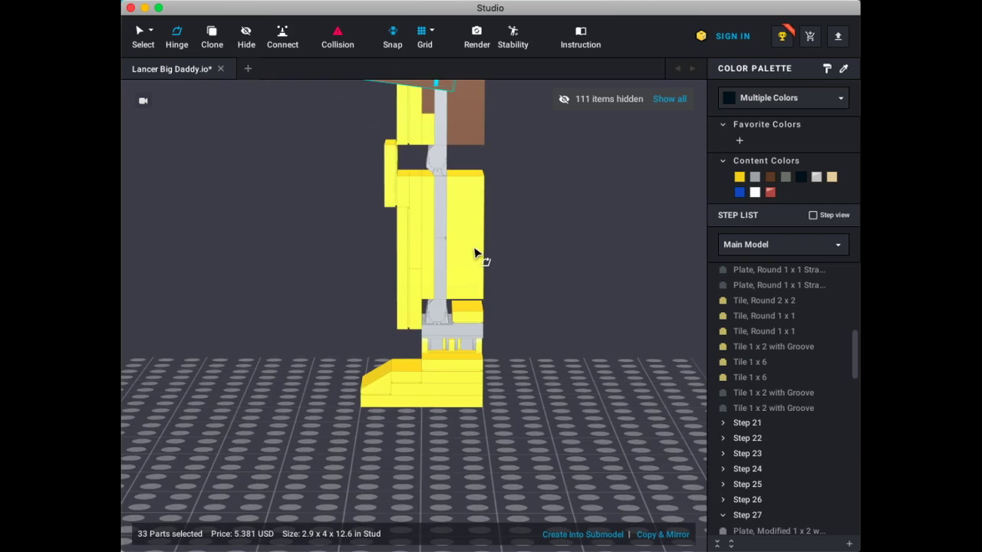
{"action": "right_click_drag", "start_coordinate": [476, 254], "coordinate": [476, 262]}
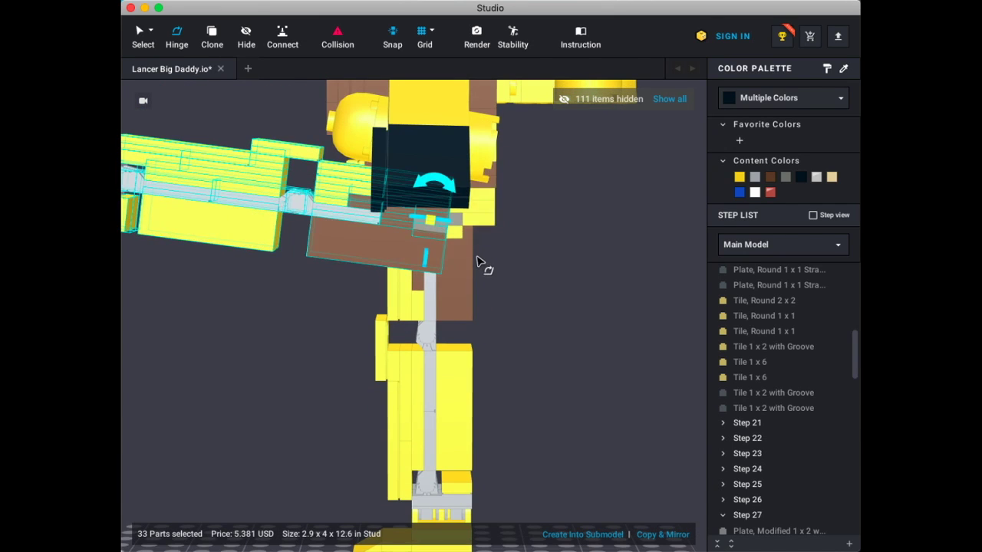
- Swing the left leg backward at the hip to about horizontal and undo the hip rotations
{"action": "left_click_drag", "start_coordinate": [450, 188], "coordinate": [431, 222]}
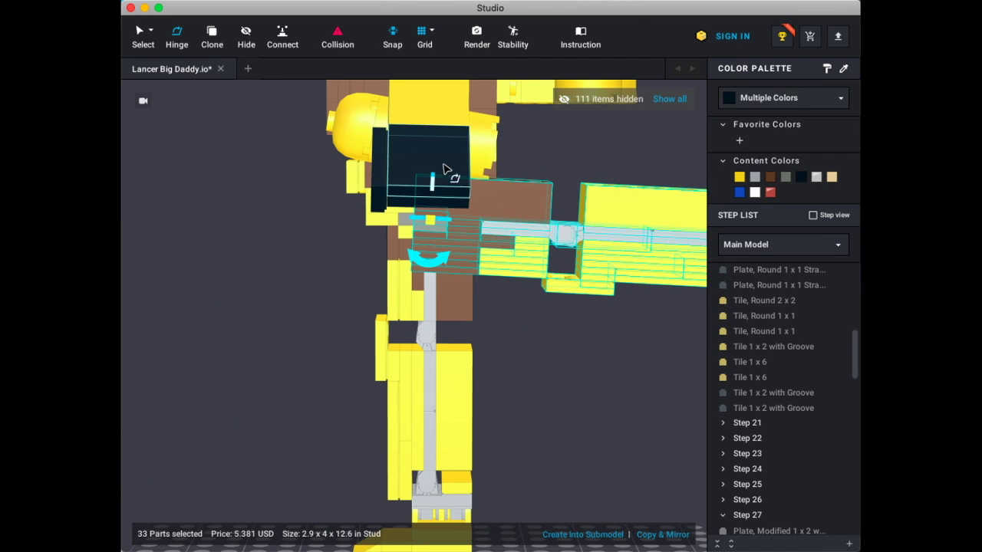
{"action": "key", "text": "super+z"}
{"action": "key", "text": "super+z"}
{"action": "key", "text": "super+z"}
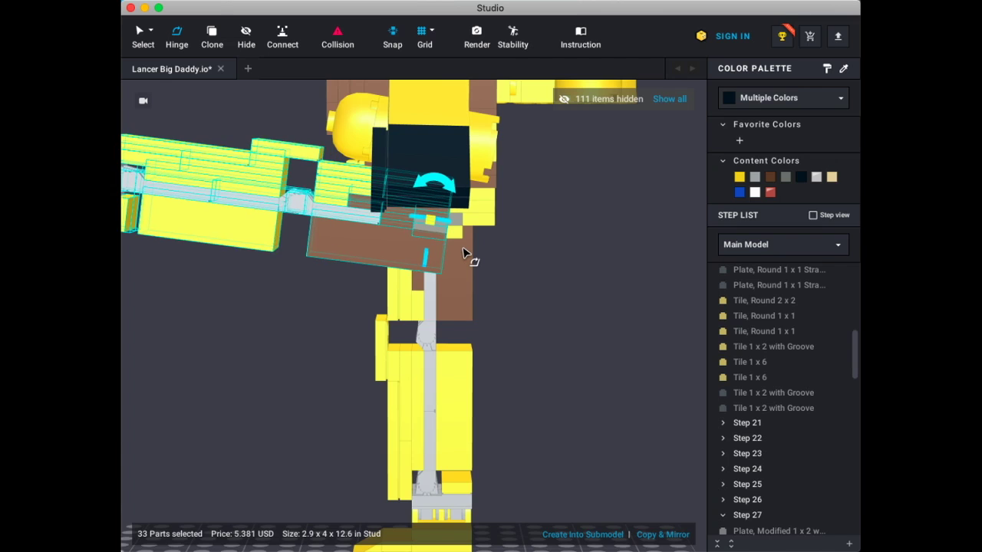
- Swing the left leg outward at the hip from the front and undo the rotation
{"action": "right_click_drag", "start_coordinate": [463, 249], "coordinate": [524, 250]}
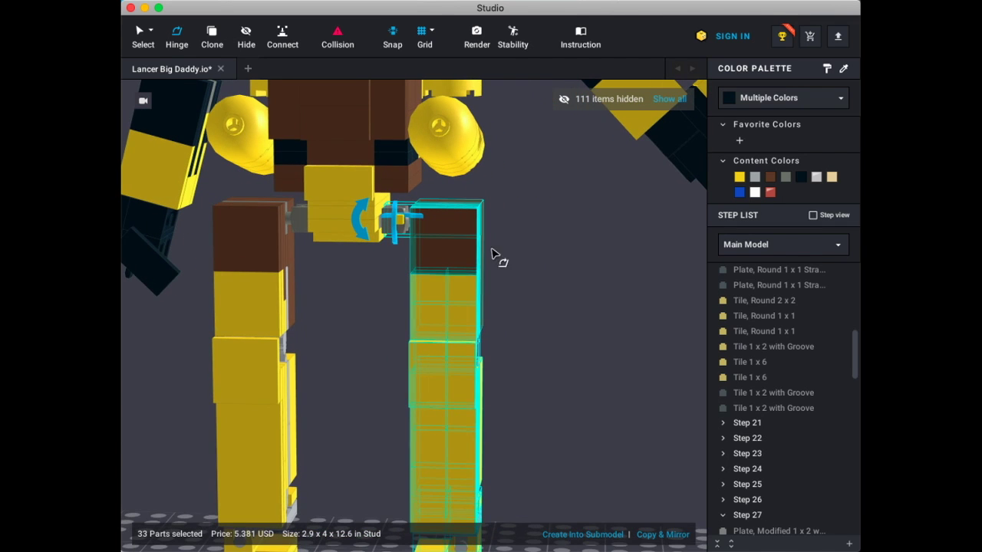
{"action": "left_click_drag", "start_coordinate": [358, 214], "coordinate": [355, 262]}
{"action": "mouse_move", "coordinate": [513, 210]}
{"action": "right_mouse_down"}
{"action": "mouse_move", "coordinate": [527, 211]}
{"action": "mouse_move", "coordinate": [511, 211]}
{"action": "right_mouse_up"}
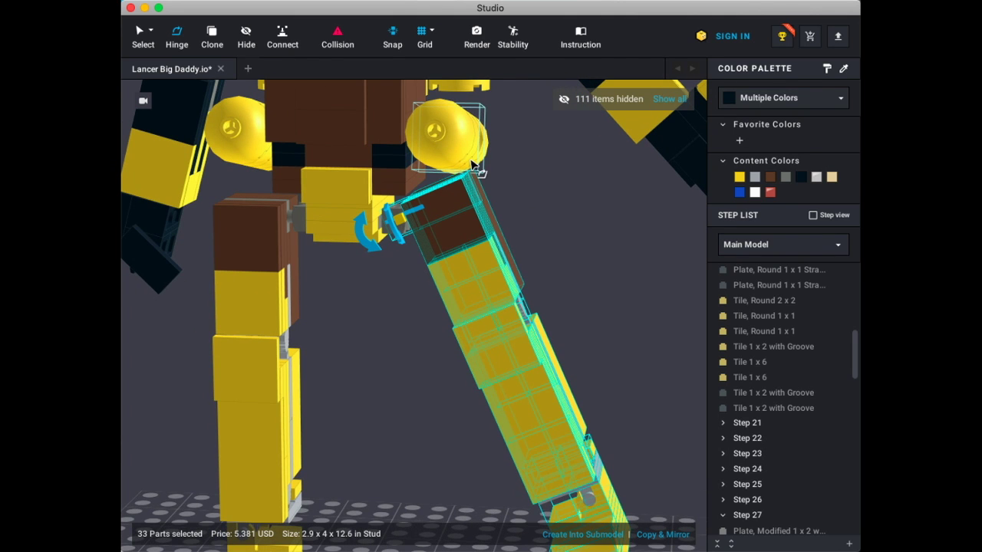
{"action": "key", "text": "super+z"}
{"action": "left_click", "coordinate": [581, 303]}
- Try to twist the left leg about its vertical axis at the hip and deselect it
{"action": "right_click_drag", "start_coordinate": [581, 303], "coordinate": [511, 245]}
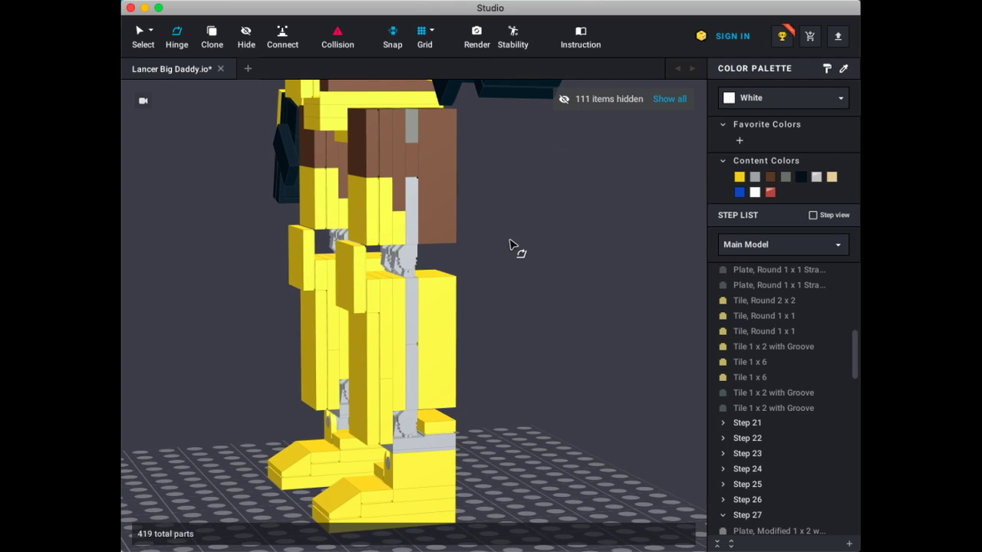
{"action": "left_click", "coordinate": [414, 142]}
{"action": "right_click_drag", "start_coordinate": [414, 142], "coordinate": [531, 247]}
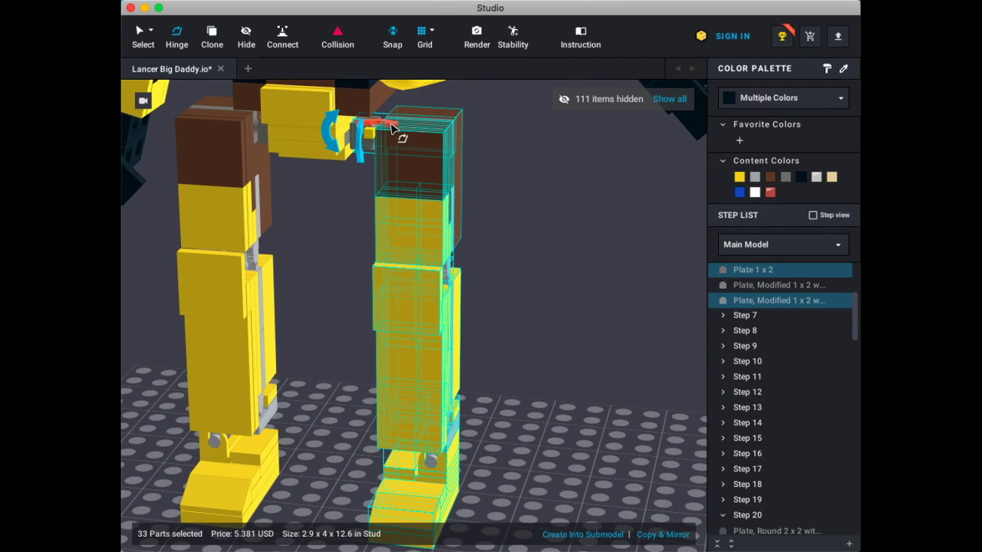
{"action": "left_click_drag", "start_coordinate": [382, 125], "coordinate": [230, 170]}
{"action": "left_click", "coordinate": [542, 241]}
- Swing the figure's left lower leg backward at the knee by roughly 40 degrees and undo the rotation
{"action": "right_click_drag", "start_coordinate": [542, 241], "coordinate": [482, 238]}
{"action": "left_click", "coordinate": [400, 315]}
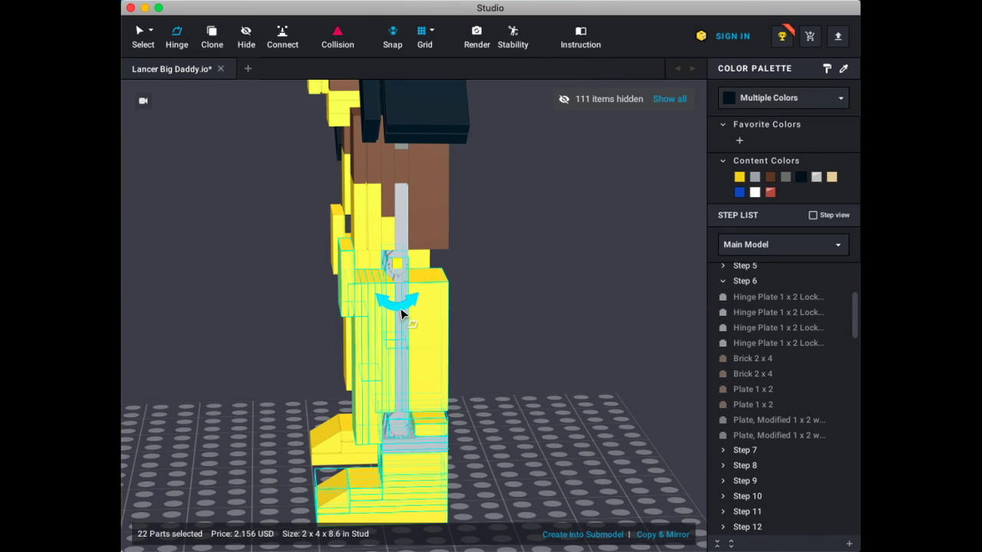
{"action": "left_click_drag", "start_coordinate": [396, 306], "coordinate": [453, 288]}
{"action": "right_click_drag", "start_coordinate": [578, 250], "coordinate": [581, 188]}
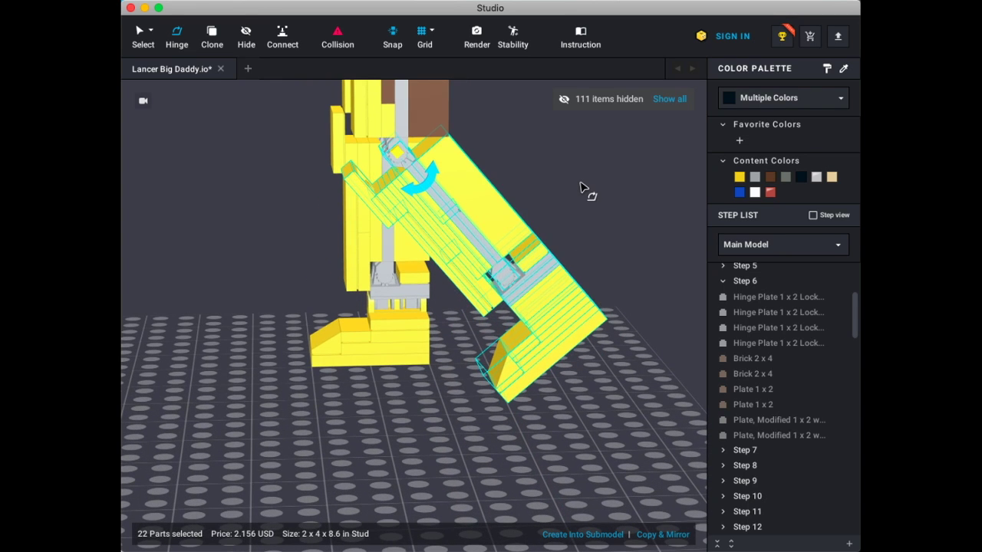
{"action": "key", "text": "super+z"}
- Rotate the left foot at the ankle's locking hinge plate so the toes point downward, undo the rotation and deselect it
{"action": "left_click", "coordinate": [408, 340]}
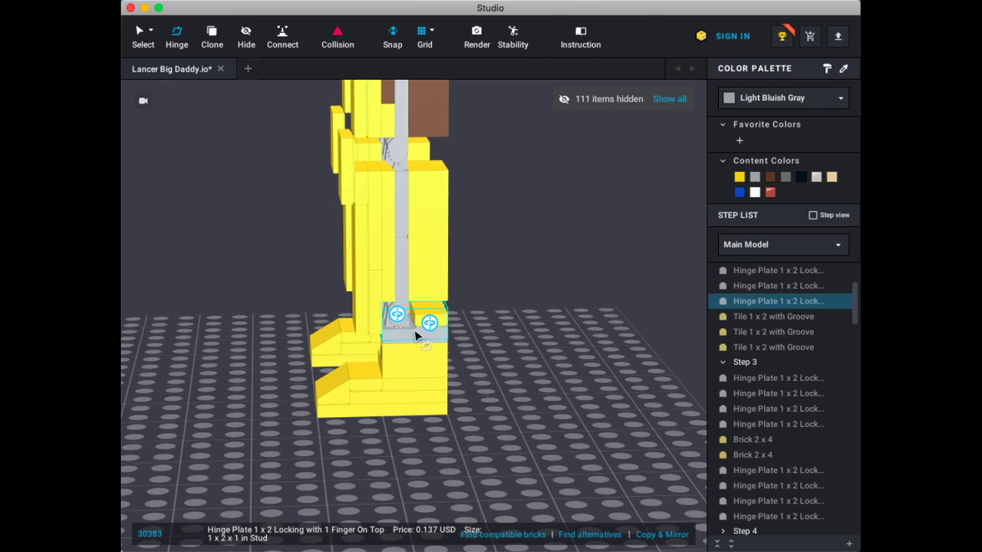
{"action": "key", "text": "super+a"}
{"action": "left_click", "coordinate": [412, 337]}
{"action": "left_click", "coordinate": [396, 314]}
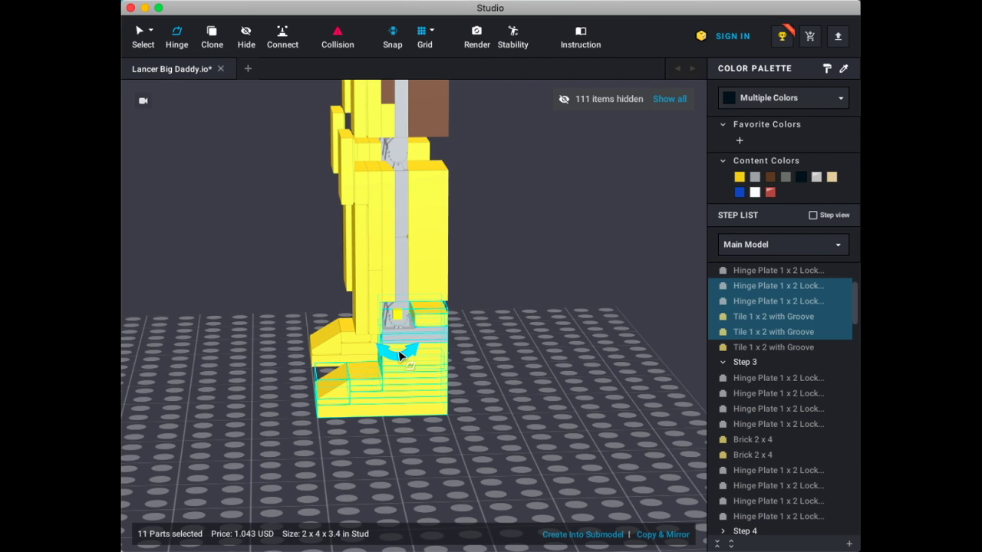
{"action": "left_click_drag", "start_coordinate": [397, 358], "coordinate": [537, 320]}
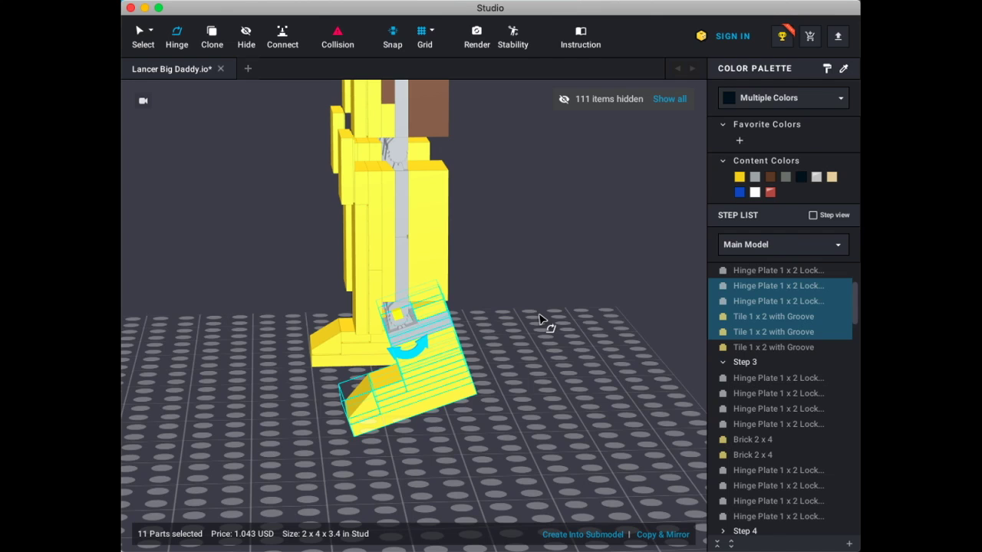
{"action": "key", "text": "super+z"}
{"action": "key", "text": "super+z"}
{"action": "left_click", "coordinate": [530, 329]}
- Tilt the left foot sideways at the hinge brick above it and undo the tilt
{"action": "right_click_drag", "start_coordinate": [530, 328], "coordinate": [526, 356]}
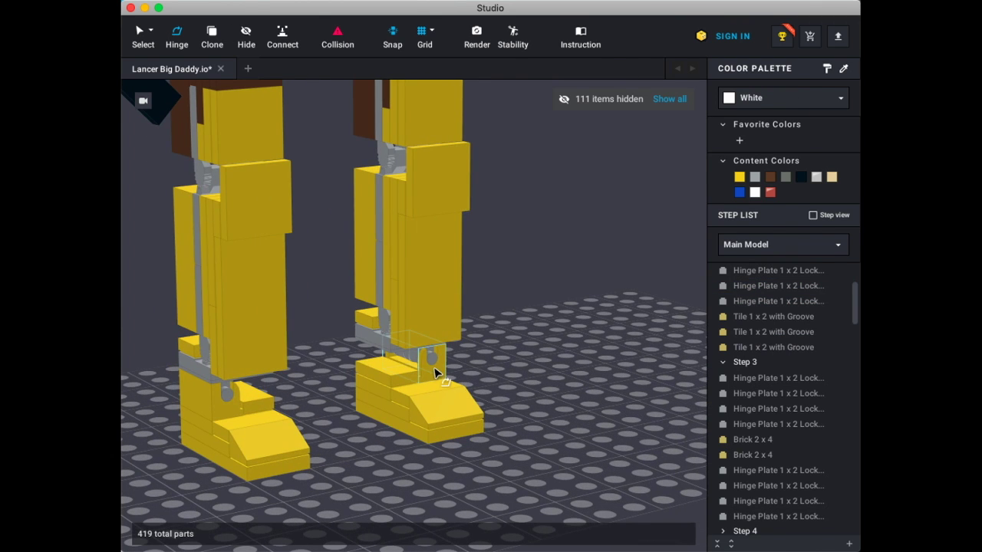
{"action": "left_click", "coordinate": [435, 373]}
{"action": "left_click_drag", "start_coordinate": [417, 322], "coordinate": [437, 323]}
{"action": "left_click", "coordinate": [532, 361]}
{"action": "key", "text": "super+z"}
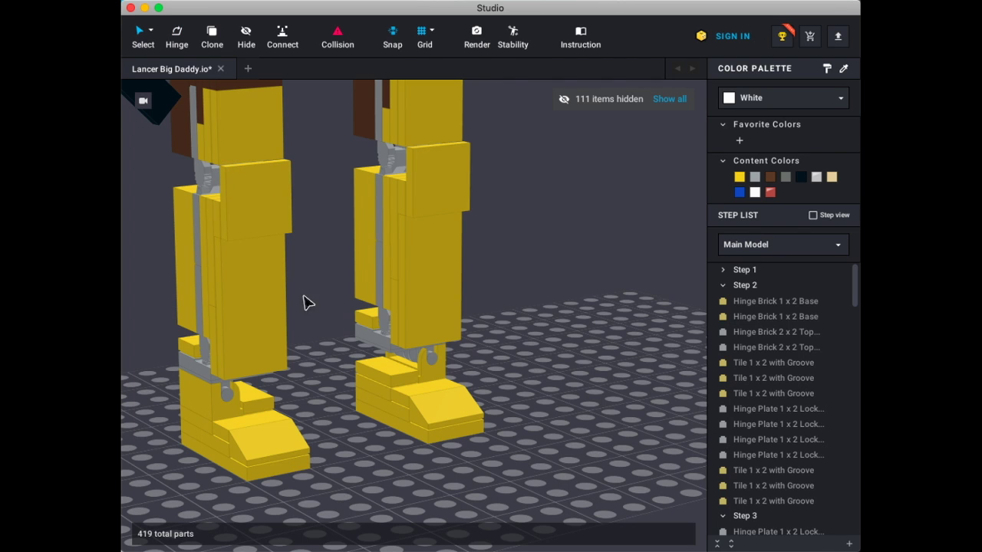
- Undo the earlier changes until the figure's hand-held weapon is shown again, with the whole figure in view
{"action": "key", "text": "super+z"}
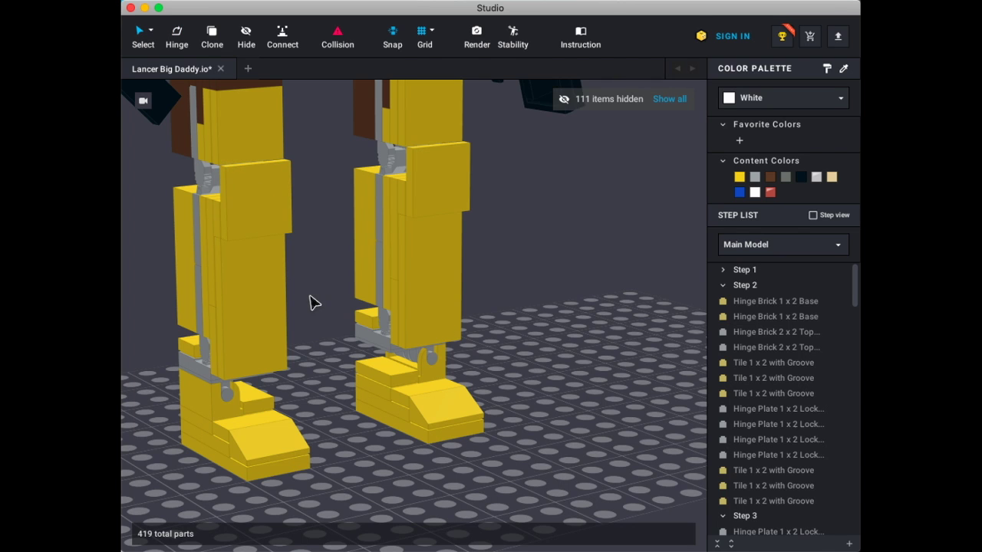
{"action": "scroll", "coordinate": [309, 296], "scroll_direction": "down", "scroll_amount": 5}
{"action": "right_click_drag", "start_coordinate": [310, 297], "coordinate": [285, 322]}
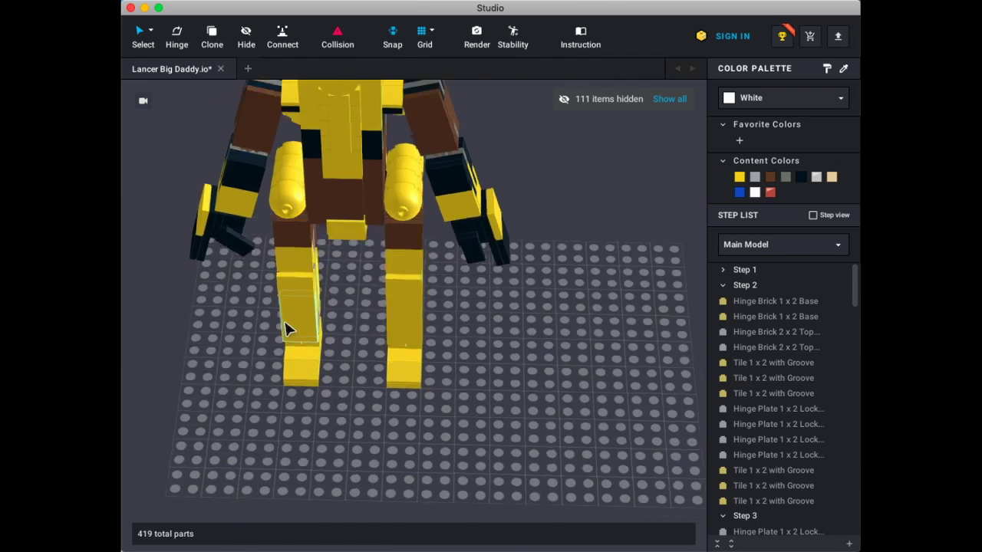
{"action": "middle_click_drag", "start_coordinate": [285, 323], "coordinate": [287, 395]}
{"action": "right_click_drag", "start_coordinate": [287, 394], "coordinate": [287, 381]}
{"action": "scroll", "coordinate": [287, 380], "scroll_direction": "down", "scroll_amount": 2}
{"action": "scroll", "coordinate": [287, 378], "scroll_direction": "down", "scroll_amount": 1}
{"action": "middle_click_drag", "start_coordinate": [287, 378], "coordinate": [287, 410]}
{"action": "right_click_drag", "start_coordinate": [287, 411], "coordinate": [286, 400]}
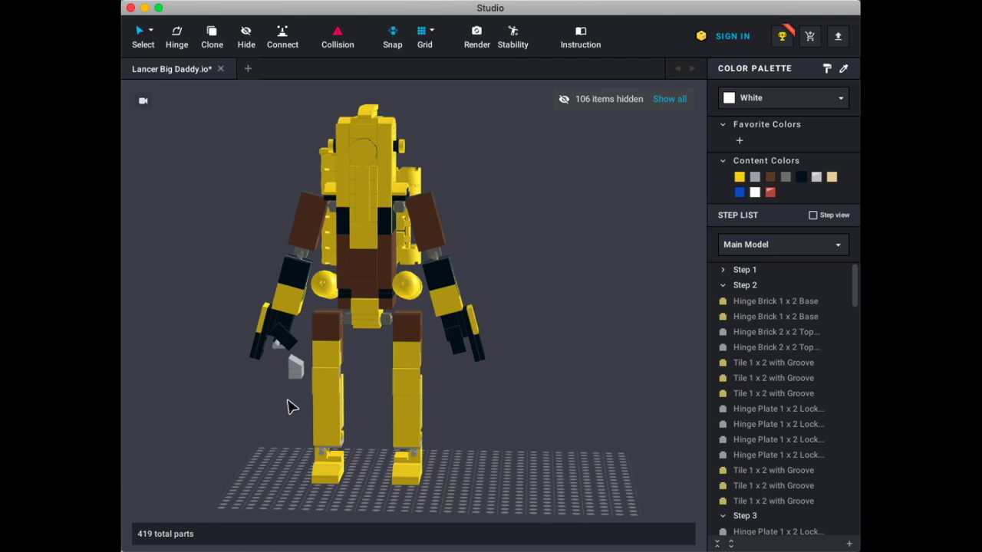
{"action": "key", "text": "super+z"}
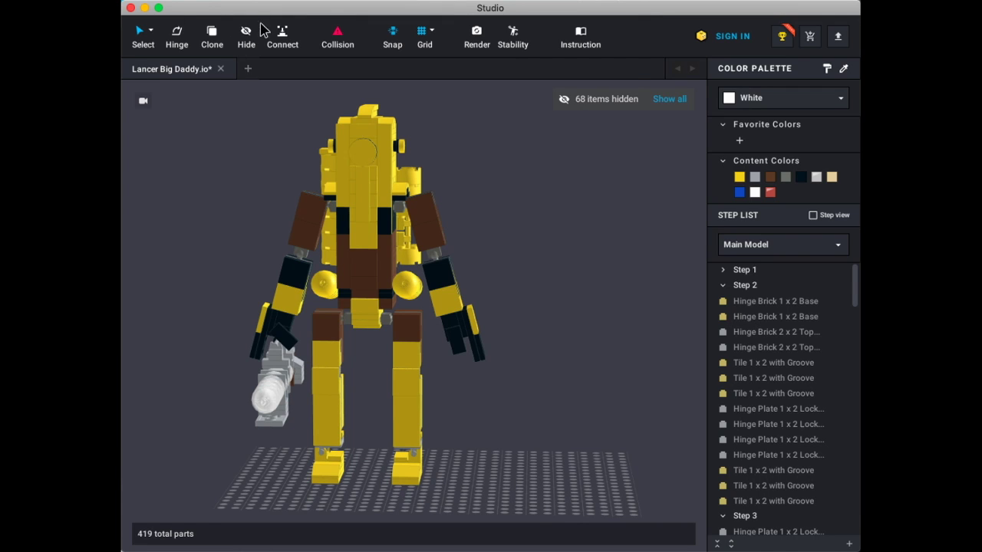
- Hide the large figure's head, torso, arms and both legs
{"action": "left_click_drag", "start_coordinate": [270, 128], "coordinate": [500, 315]}
{"action": "left_click", "coordinate": [369, 114]}
{"action": "left_click_drag", "start_coordinate": [482, 457], "coordinate": [354, 190]}
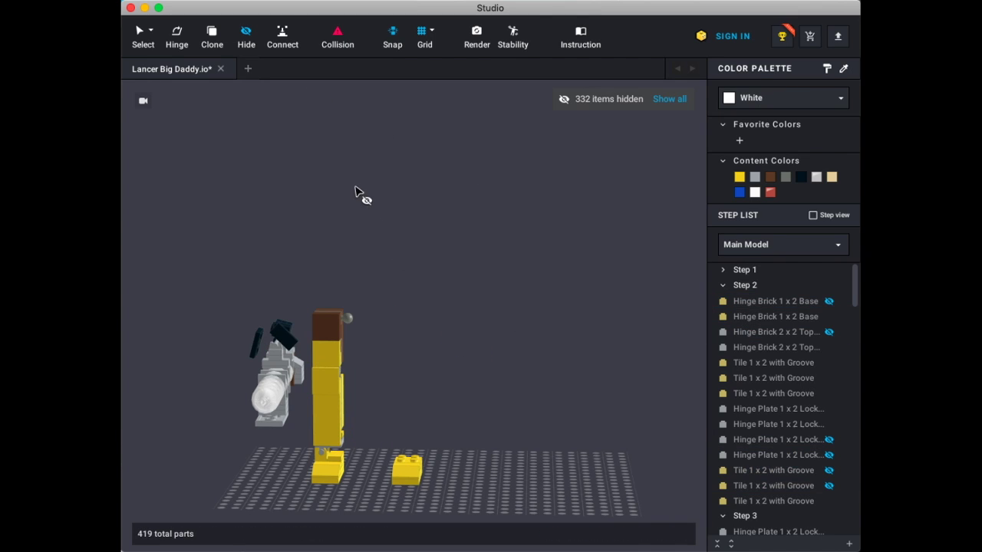
{"action": "left_click_drag", "start_coordinate": [331, 266], "coordinate": [329, 317]}
{"action": "left_click_drag", "start_coordinate": [421, 496], "coordinate": [395, 432]}
- Hide the remaining dark hand pieces around the weapon to isolate it
{"action": "right_click_drag", "start_coordinate": [394, 432], "coordinate": [528, 321]}
{"action": "left_click", "coordinate": [474, 387]}
{"action": "left_click", "coordinate": [465, 353]}
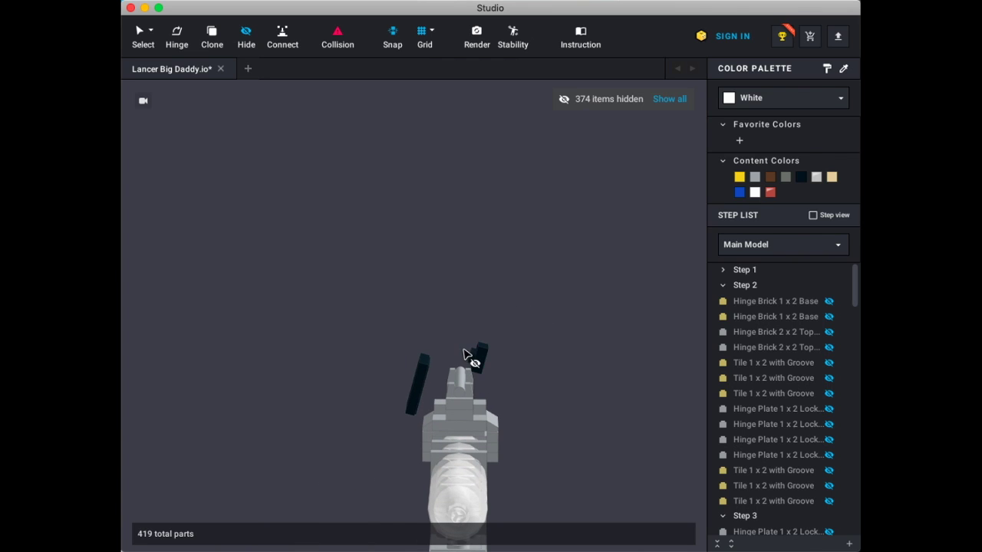
{"action": "left_click", "coordinate": [476, 359]}
{"action": "left_click", "coordinate": [411, 373]}
- Examine both sides of the isolated weapon and collapse all steps in the step list
{"action": "right_click_drag", "start_coordinate": [352, 278], "coordinate": [524, 310]}
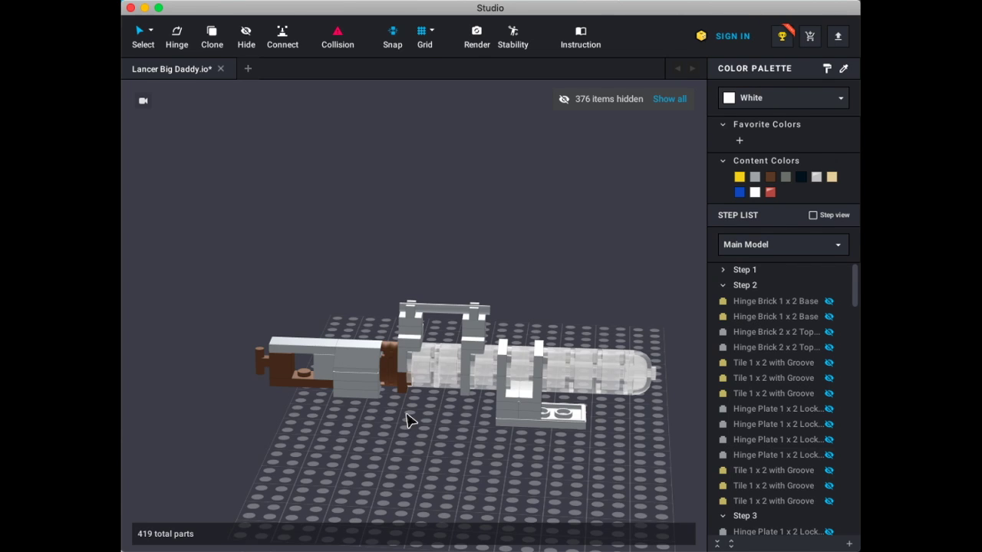
{"action": "right_click_drag", "start_coordinate": [343, 433], "coordinate": [482, 409]}
{"action": "mouse_move", "coordinate": [547, 457]}
{"action": "right_mouse_down"}
{"action": "mouse_move", "coordinate": [527, 456]}
{"action": "mouse_move", "coordinate": [562, 461]}
{"action": "mouse_move", "coordinate": [550, 460]}
{"action": "right_mouse_up"}
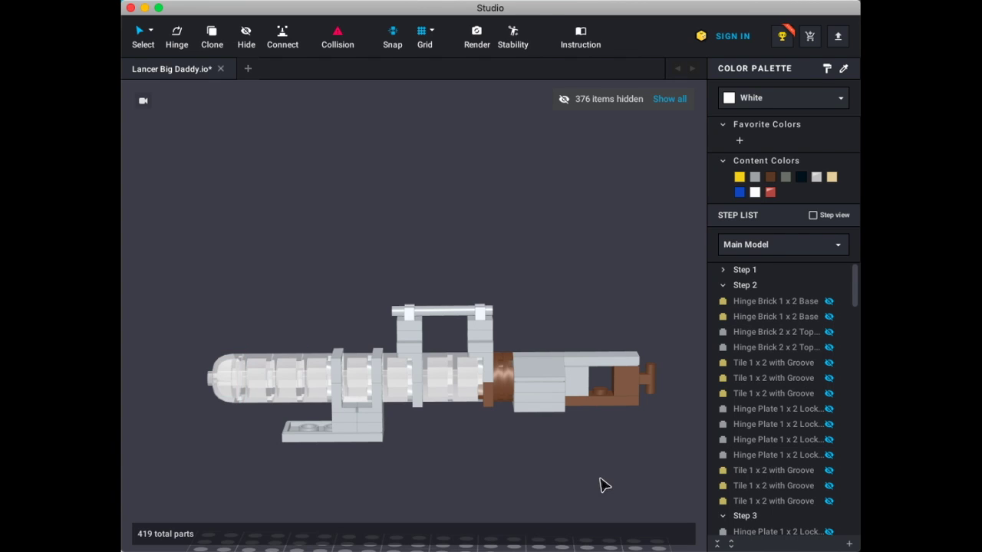
{"action": "left_click", "coordinate": [717, 544]}
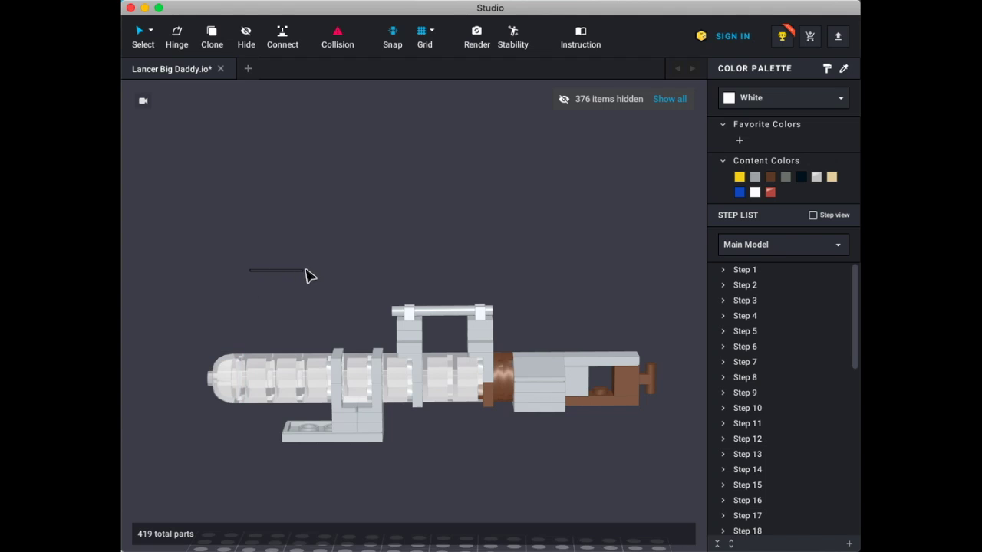
- Examine the weapon's transparent barrel, carrying handle and brown rear end from the front, side and rear
{"action": "right_click_drag", "start_coordinate": [309, 274], "coordinate": [375, 278]}
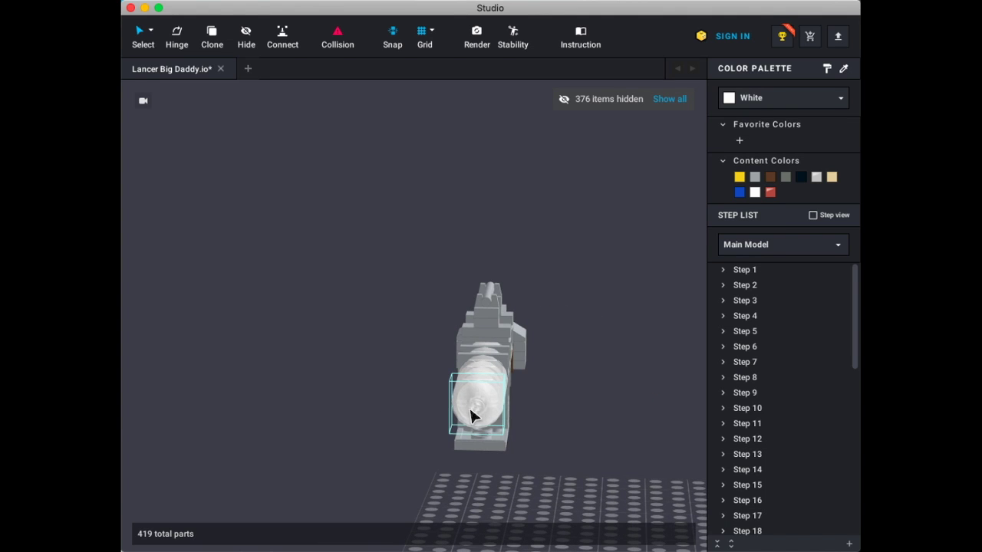
{"action": "right_click_drag", "start_coordinate": [305, 330], "coordinate": [270, 330]}
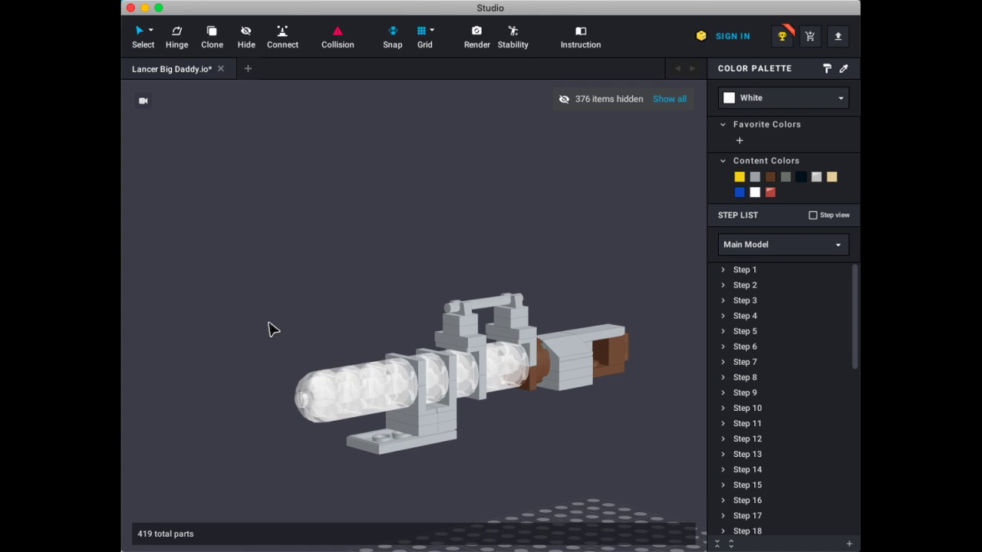
{"action": "right_click_drag", "start_coordinate": [456, 486], "coordinate": [427, 434]}
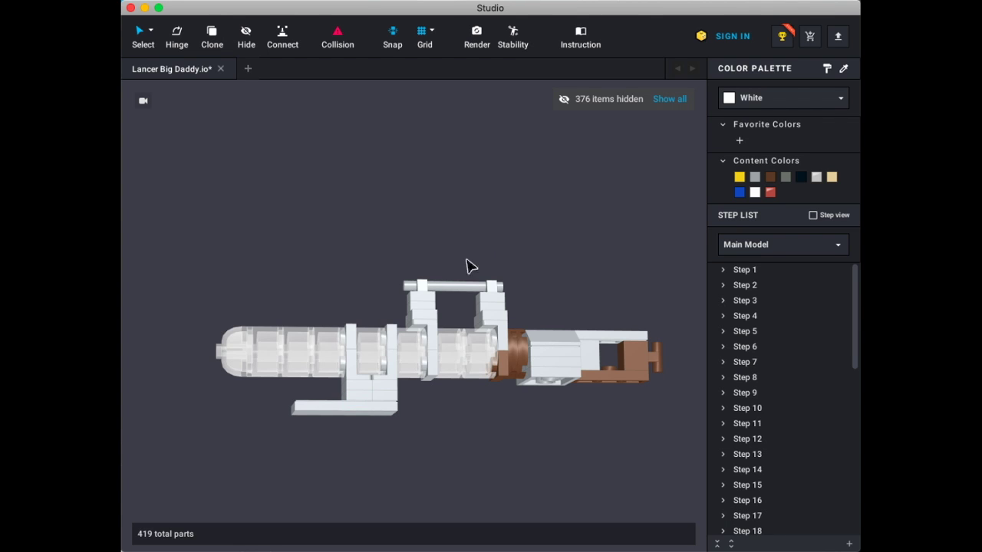
{"action": "right_click_drag", "start_coordinate": [486, 287], "coordinate": [434, 300]}
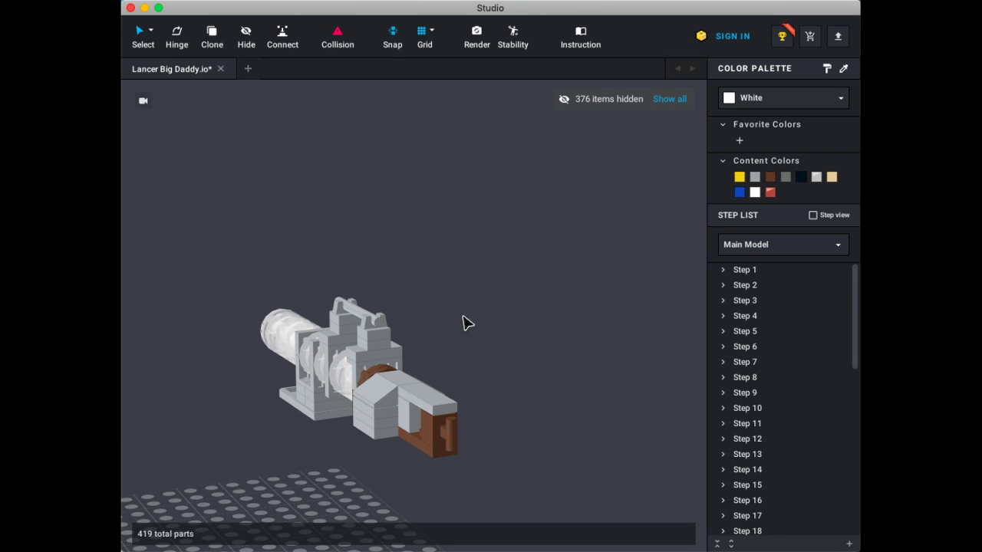
{"action": "right_click_drag", "start_coordinate": [498, 459], "coordinate": [564, 389]}
{"action": "right_click_drag", "start_coordinate": [548, 422], "coordinate": [412, 438]}
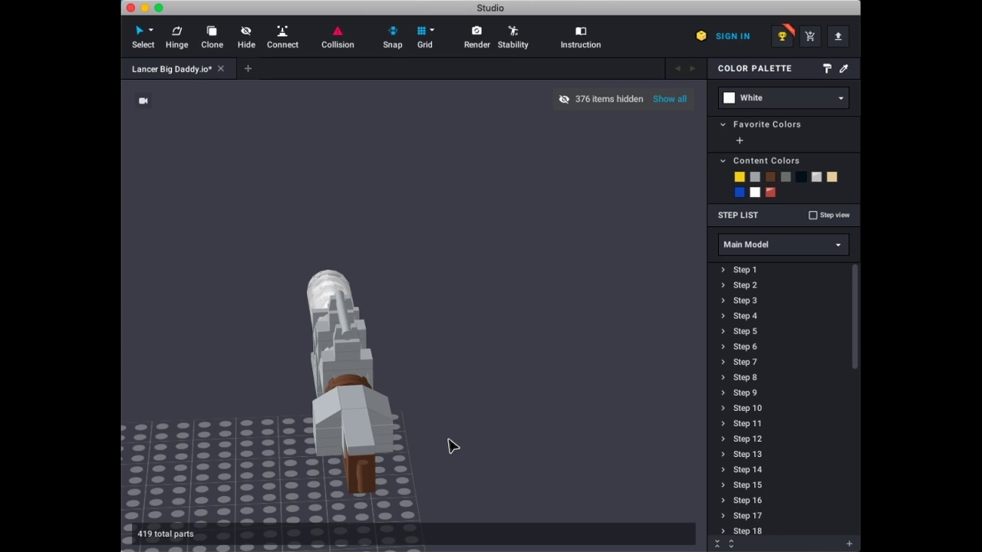
{"action": "right_click_drag", "start_coordinate": [453, 447], "coordinate": [499, 423]}
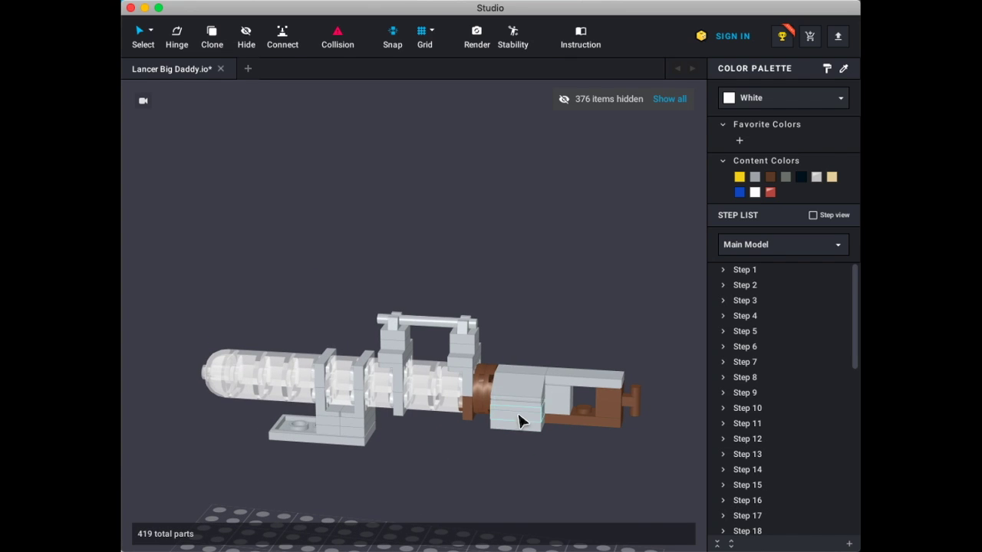
{"action": "mouse_move", "coordinate": [554, 357]}
{"action": "right_mouse_down"}
{"action": "mouse_move", "coordinate": [548, 338]}
{"action": "mouse_move", "coordinate": [559, 340]}
{"action": "right_mouse_up"}
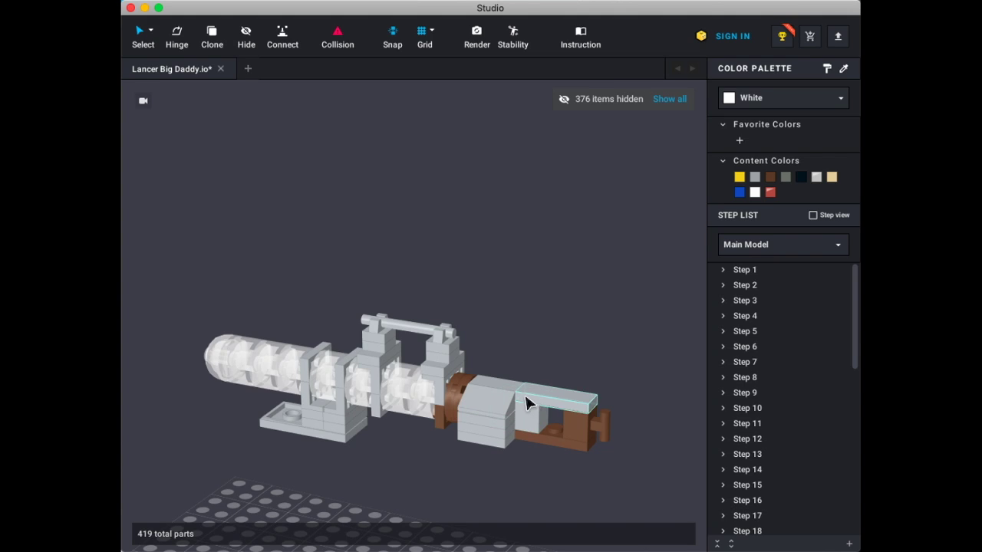
{"action": "mouse_move", "coordinate": [532, 449]}
{"action": "right_mouse_down"}
{"action": "mouse_move", "coordinate": [553, 401]}
{"action": "mouse_move", "coordinate": [558, 413]}
{"action": "mouse_move", "coordinate": [540, 435]}
{"action": "mouse_move", "coordinate": [555, 435]}
{"action": "mouse_move", "coordinate": [548, 445]}
{"action": "right_mouse_up"}
- Select the light bluish gray Slope 30 1 x 2 x 2/3 on the weapon's body, deselect it and collapse the step list
{"action": "left_click_drag", "start_coordinate": [540, 394], "coordinate": [473, 457]}
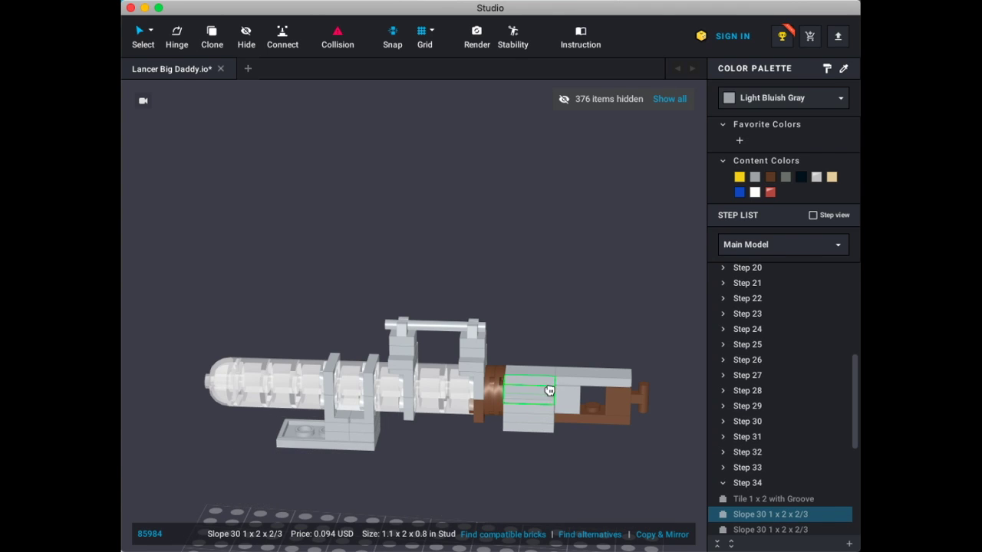
{"action": "left_click", "coordinate": [552, 436]}
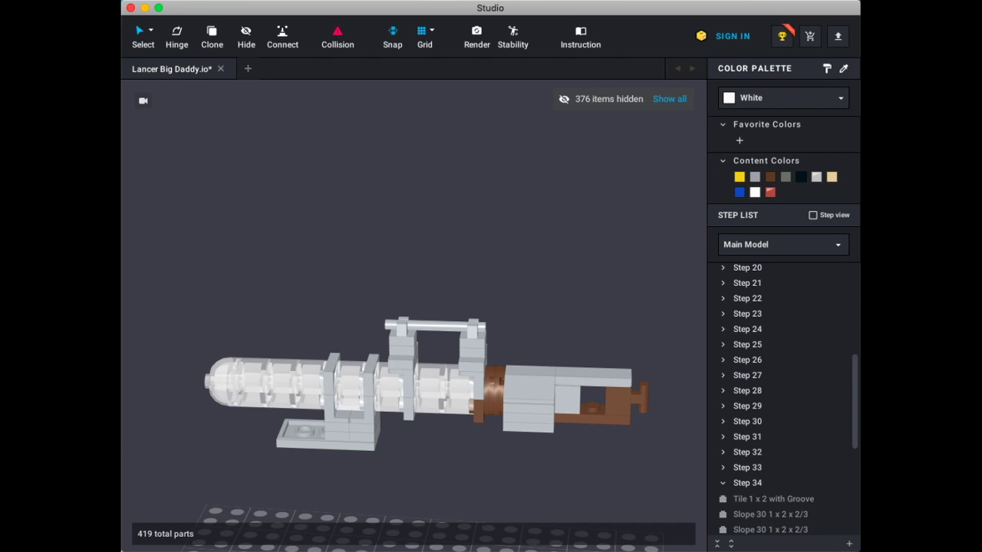
{"action": "left_click", "coordinate": [718, 544]}
- Examine the weapon's barrel and the plate mounted beneath it from several angles
{"action": "right_click_drag", "start_coordinate": [587, 493], "coordinate": [681, 482]}
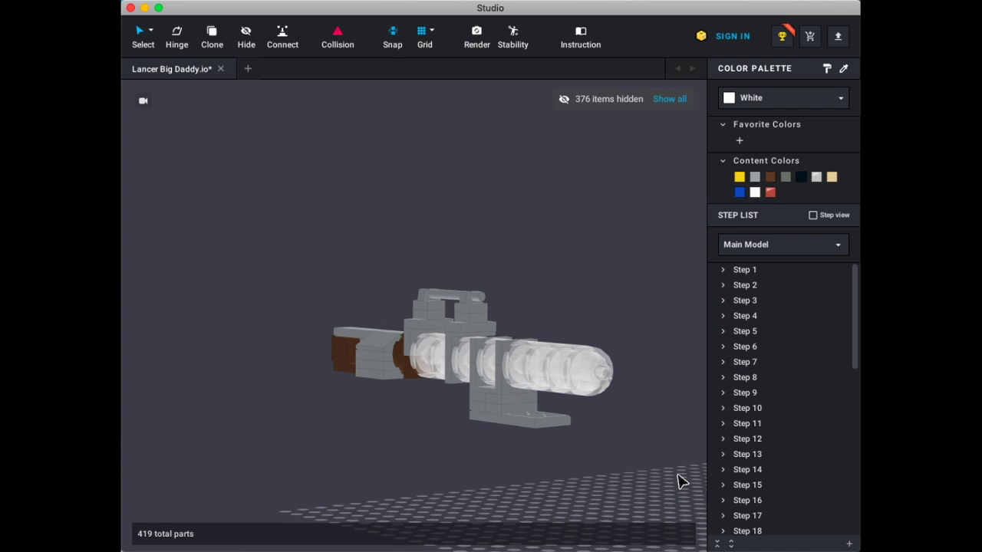
{"action": "right_click_drag", "start_coordinate": [683, 481], "coordinate": [632, 481]}
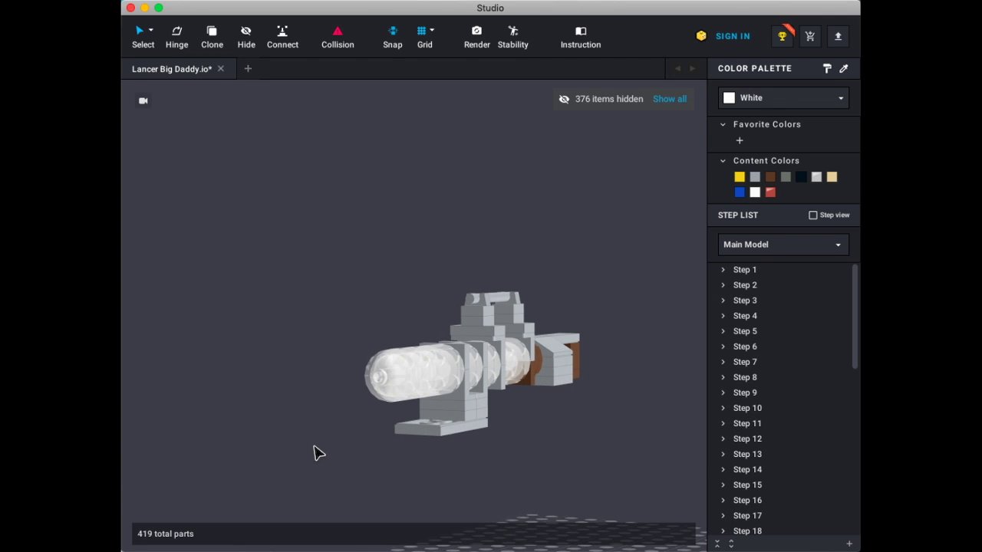
{"action": "right_click_drag", "start_coordinate": [319, 453], "coordinate": [279, 445]}
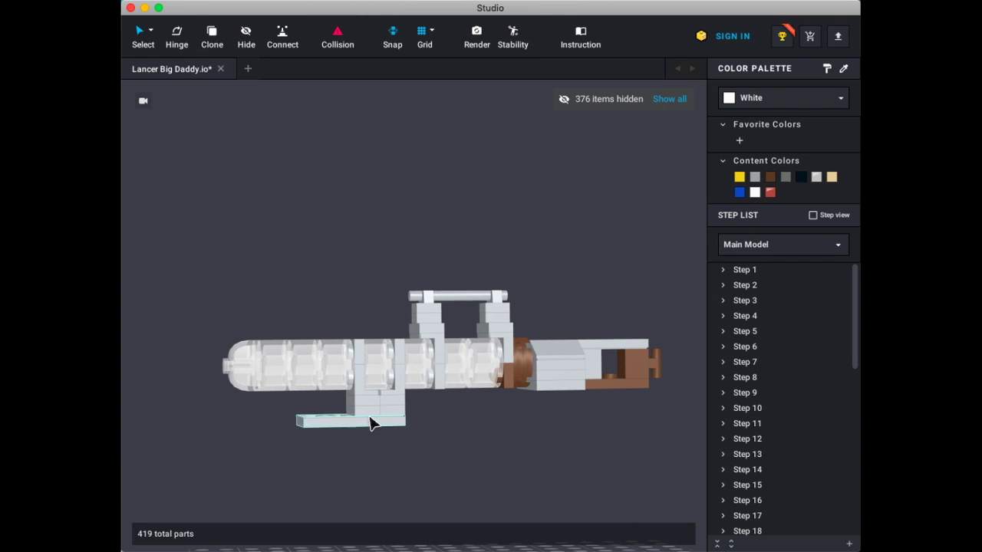
{"action": "right_click_drag", "start_coordinate": [386, 445], "coordinate": [471, 452]}
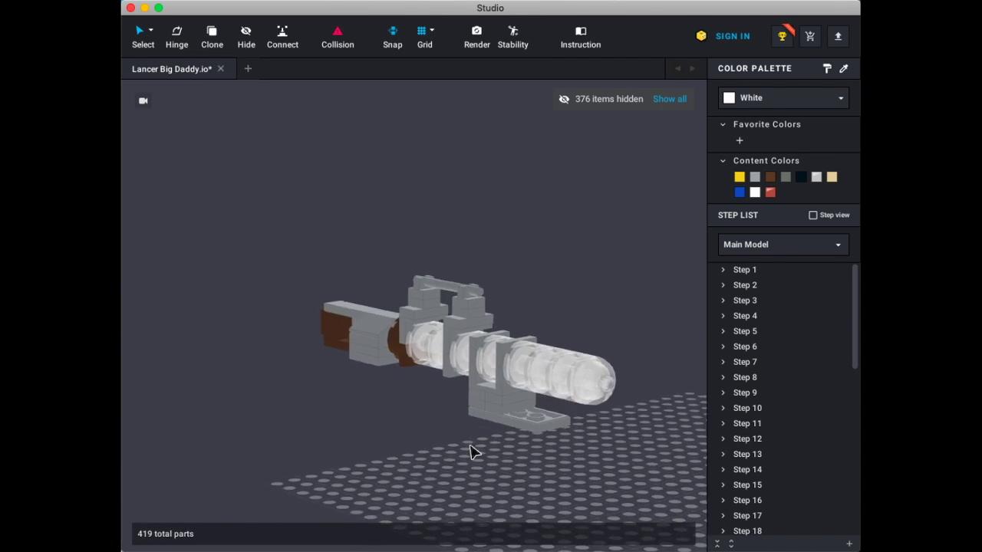
- Show all hidden parts and hide the entire large figure with its weapon, leaving the small blue-dressed figure
{"action": "left_click", "coordinate": [669, 101]}
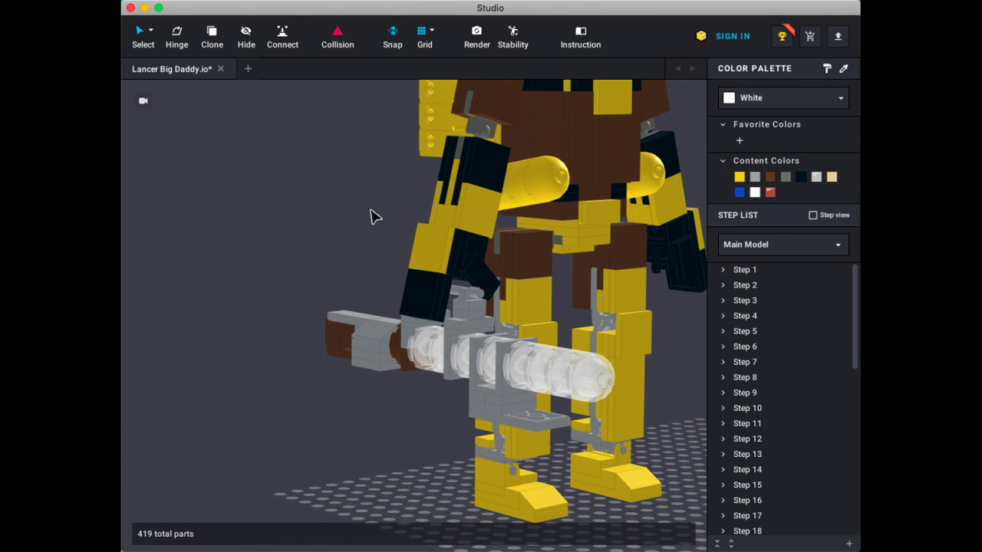
{"action": "scroll", "coordinate": [356, 220], "scroll_direction": "down", "scroll_amount": 5}
{"action": "right_click_drag", "start_coordinate": [356, 220], "coordinate": [318, 223]}
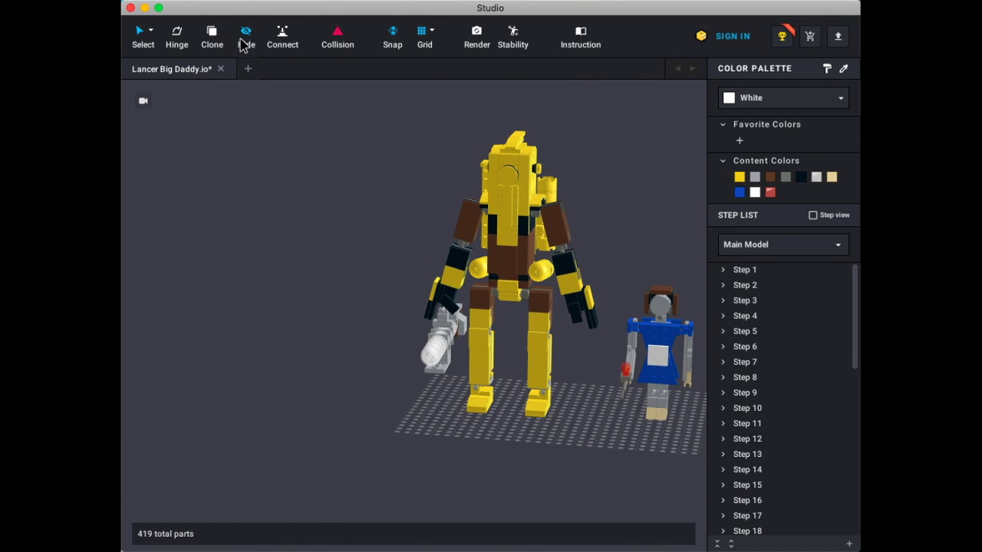
{"action": "left_click_drag", "start_coordinate": [420, 116], "coordinate": [593, 486]}
{"action": "left_click", "coordinate": [142, 35]}
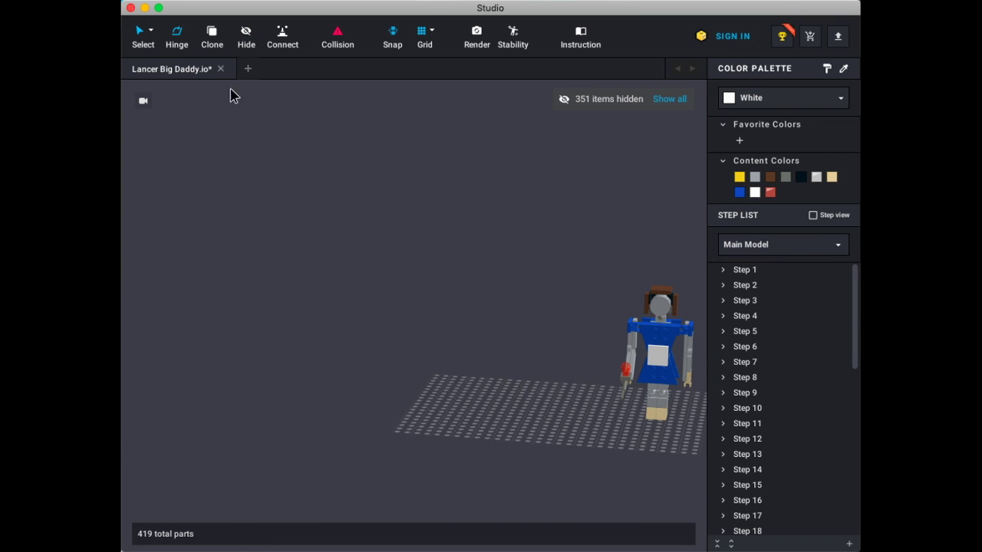
- Examine the small blue-dressed figure and its red-topped syringe up close from the front and side
{"action": "middle_click_drag", "start_coordinate": [342, 226], "coordinate": [166, 216]}
{"action": "scroll", "coordinate": [442, 350], "scroll_direction": "up", "scroll_amount": 6}
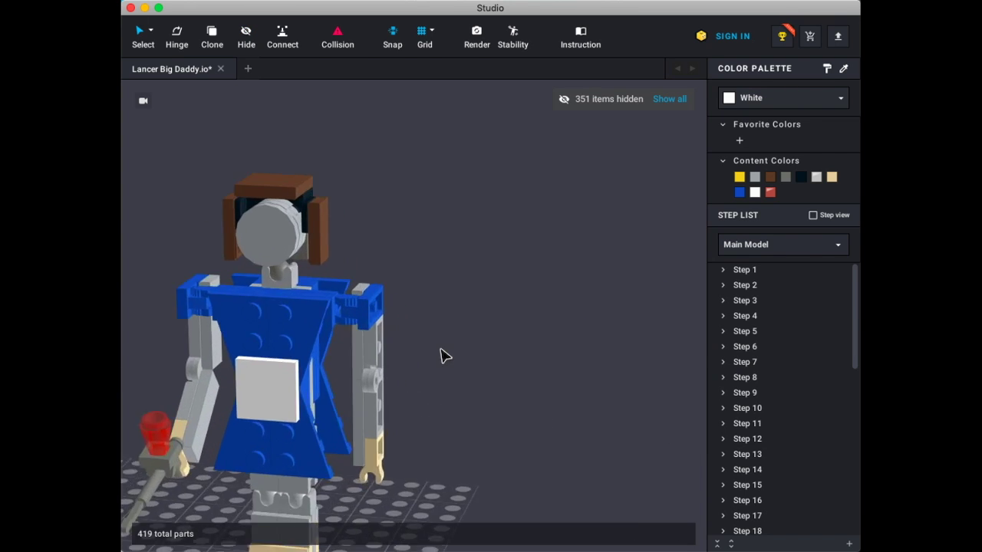
{"action": "right_click_drag", "start_coordinate": [442, 350], "coordinate": [462, 350]}
{"action": "middle_click_drag", "start_coordinate": [463, 351], "coordinate": [447, 294]}
{"action": "scroll", "coordinate": [447, 294], "scroll_direction": "down", "scroll_amount": 2}
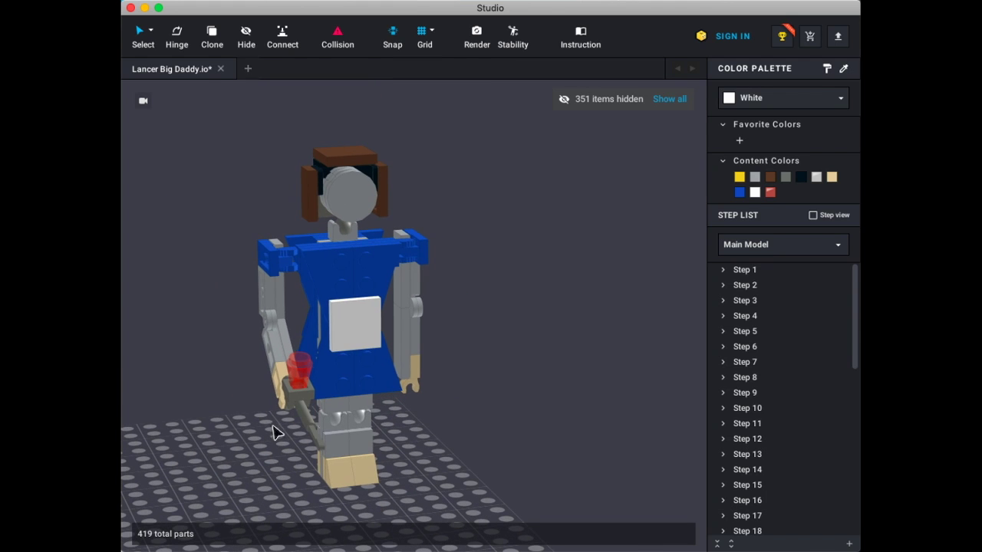
{"action": "right_click_drag", "start_coordinate": [193, 456], "coordinate": [299, 461]}
{"action": "left_click", "coordinate": [365, 367]}
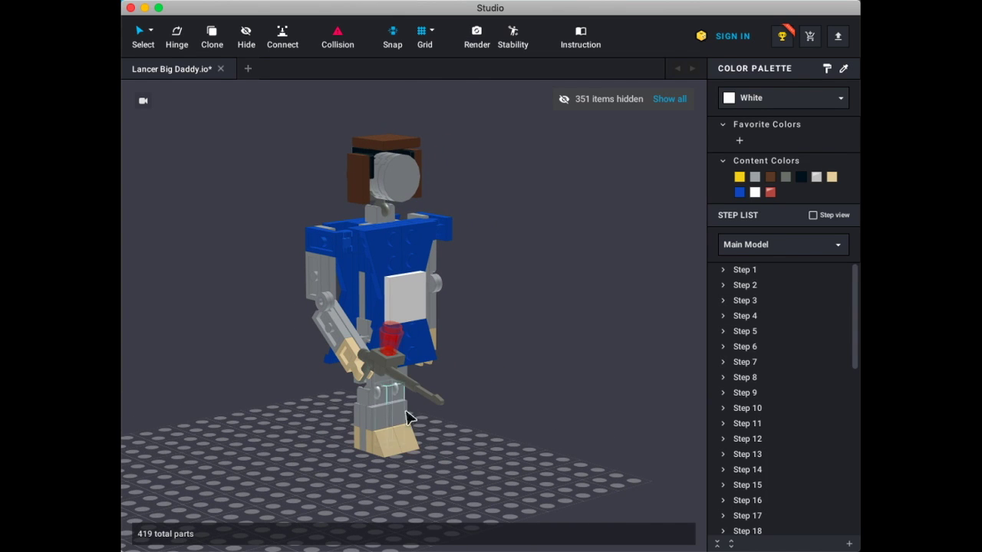
- Examine the small blue-dressed figure's back, head and front, and the side of its syringe arm
{"action": "right_click_drag", "start_coordinate": [274, 456], "coordinate": [321, 458]}
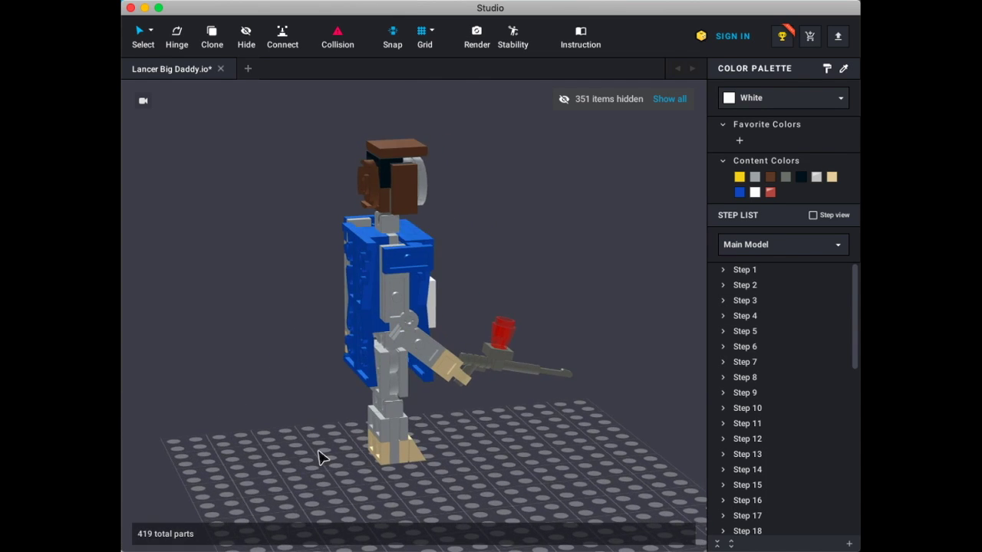
{"action": "right_click_drag", "start_coordinate": [322, 458], "coordinate": [365, 459]}
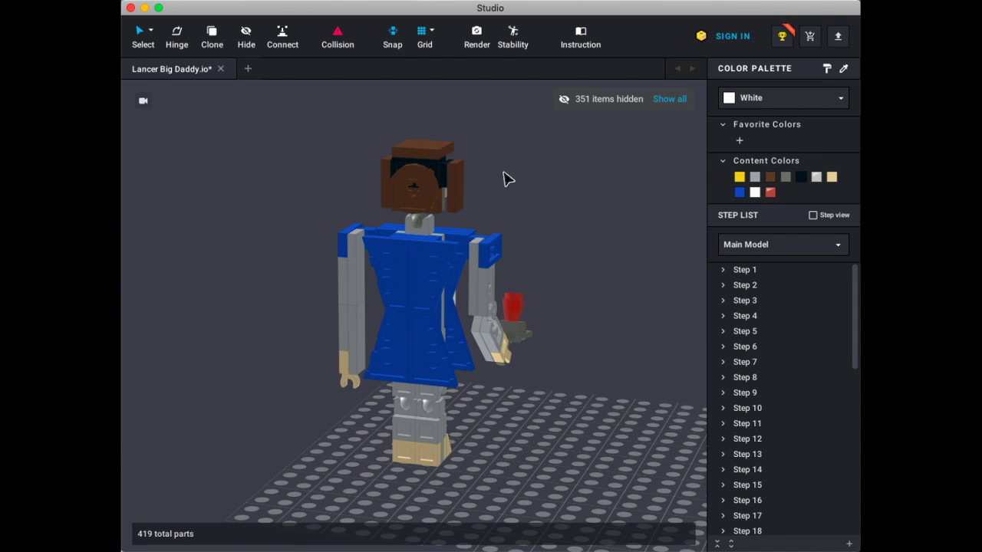
{"action": "right_click_drag", "start_coordinate": [326, 160], "coordinate": [445, 164]}
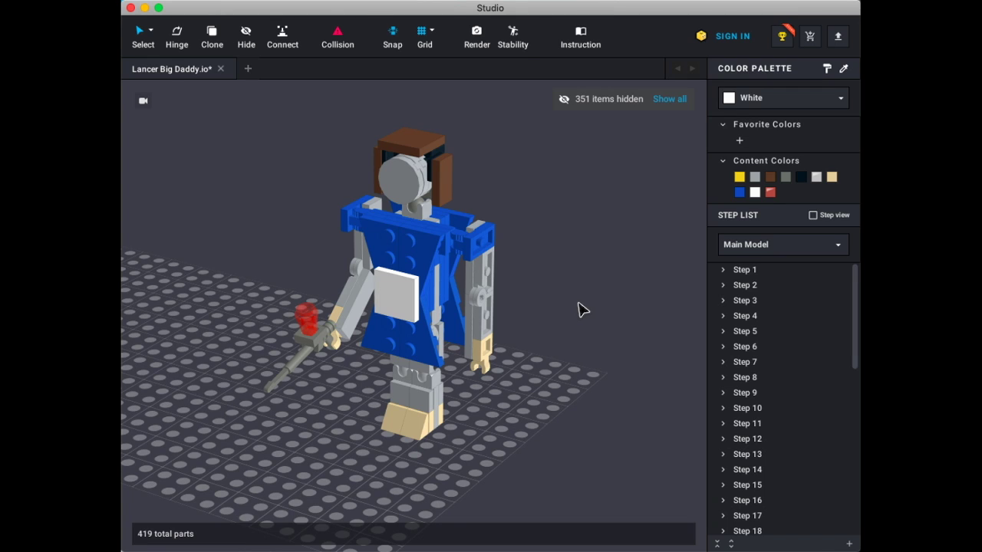
{"action": "right_click_drag", "start_coordinate": [216, 230], "coordinate": [237, 223]}
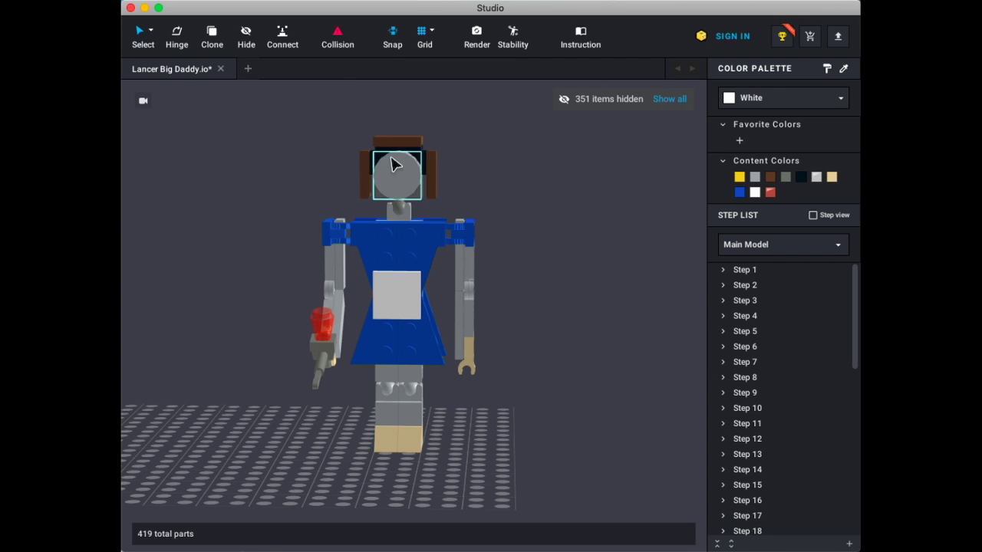
{"action": "right_click_drag", "start_coordinate": [265, 177], "coordinate": [311, 182]}
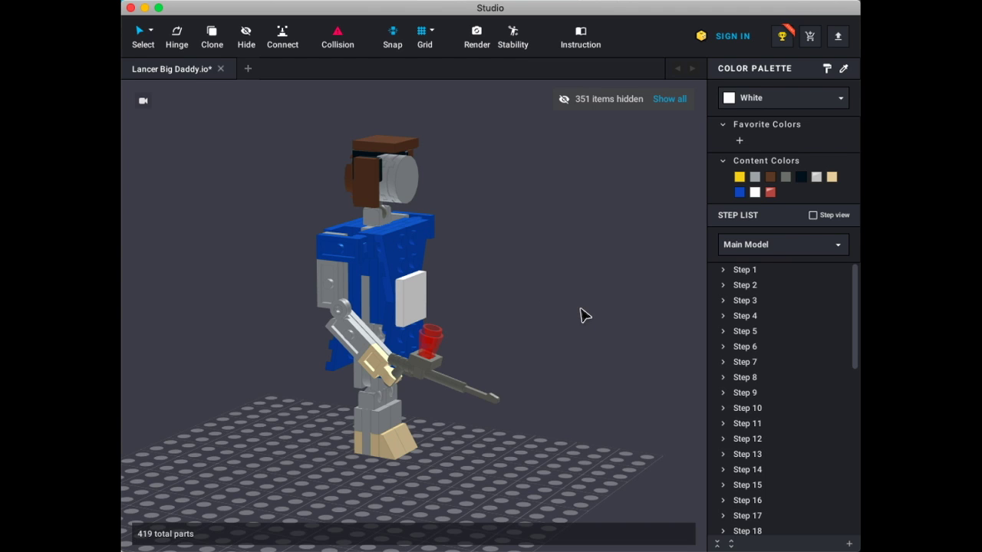
{"action": "right_click_drag", "start_coordinate": [580, 309], "coordinate": [563, 313]}
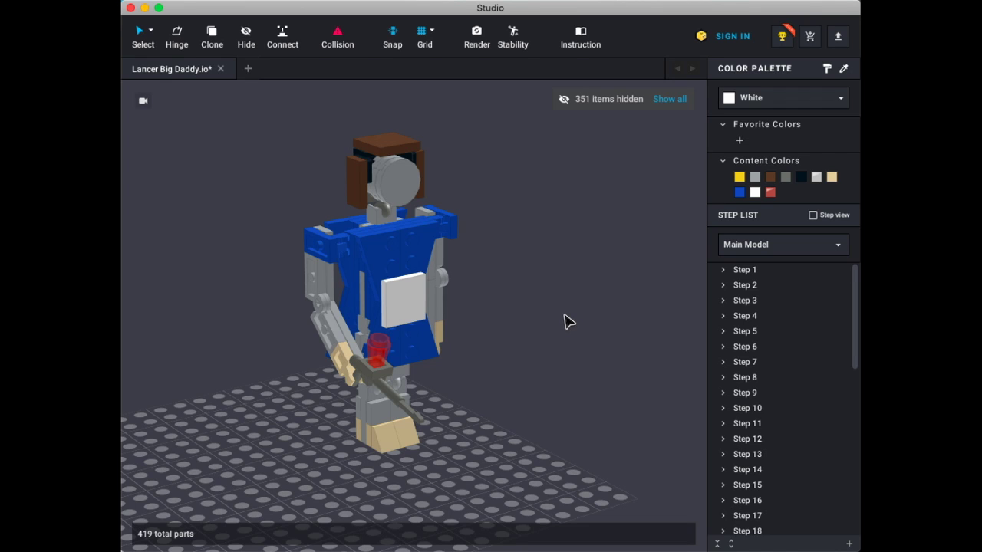
{"action": "right_click_drag", "start_coordinate": [607, 353], "coordinate": [504, 284]}
{"action": "right_click_drag", "start_coordinate": [568, 362], "coordinate": [361, 450]}
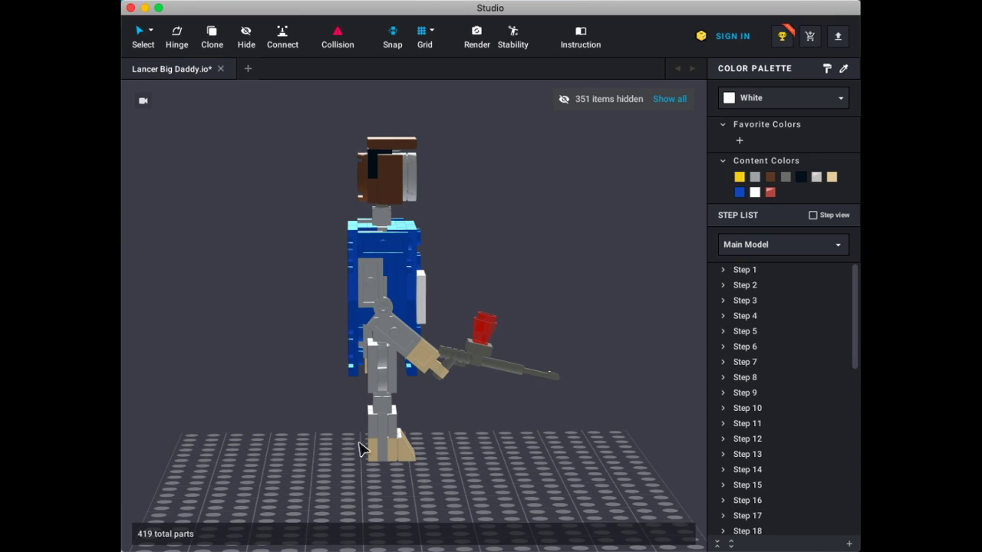
- Demonstrate the small figure's neck joint from the front by rotating the head with the Hinge tool, and deselect it
{"action": "left_click", "coordinate": [176, 35]}
{"action": "right_click_drag", "start_coordinate": [581, 206], "coordinate": [437, 287]}
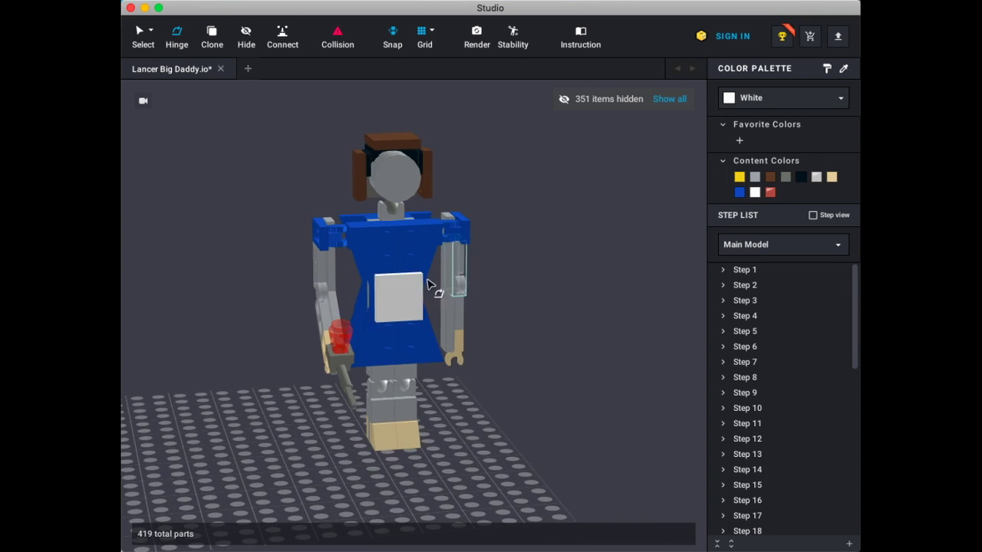
{"action": "left_click", "coordinate": [391, 207]}
{"action": "left_click_drag", "start_coordinate": [417, 215], "coordinate": [407, 264]}
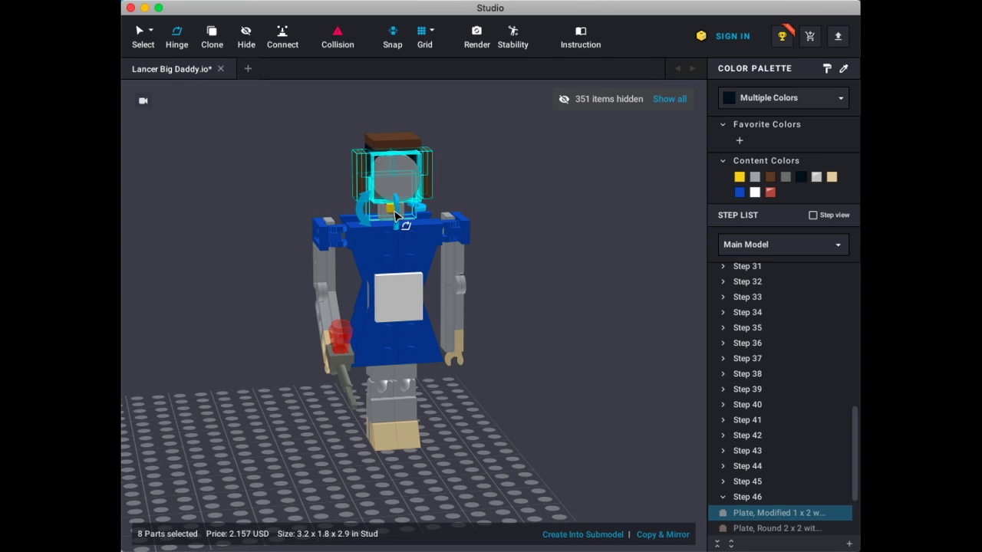
{"action": "left_click_drag", "start_coordinate": [398, 217], "coordinate": [405, 295]}
{"action": "left_click", "coordinate": [253, 232]}
- Demonstrate the neck's rotation again from the figure's side with the Hinge tool and deselect the head
{"action": "right_click_drag", "start_coordinate": [266, 228], "coordinate": [299, 229]}
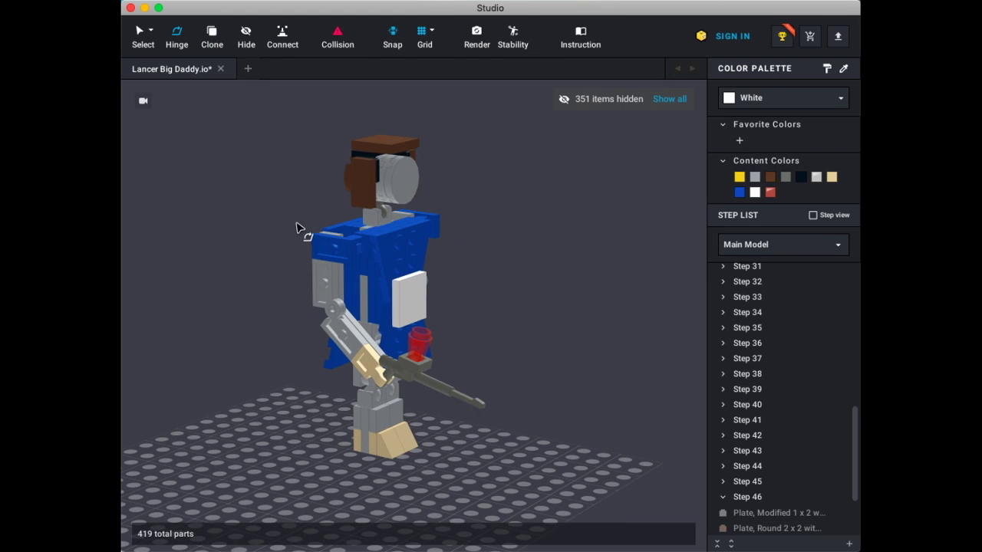
{"action": "left_click", "coordinate": [398, 217]}
{"action": "left_click_drag", "start_coordinate": [404, 216], "coordinate": [345, 154]}
{"action": "left_click", "coordinate": [519, 239]}
{"action": "right_click_drag", "start_coordinate": [519, 239], "coordinate": [538, 230]}
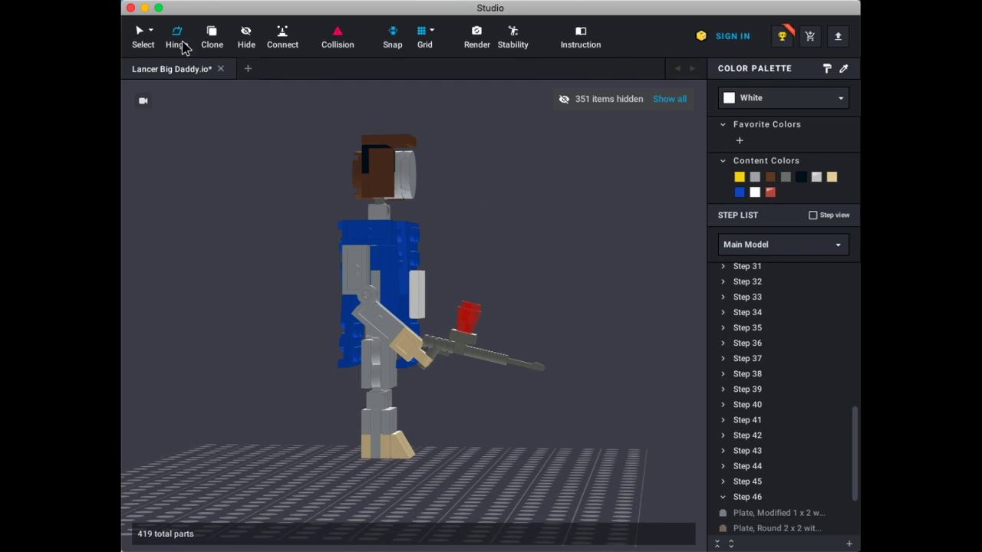
- Try to tilt the connected head parts forward at the neck with the Hinge tool and undo the rotation
{"action": "left_click", "coordinate": [139, 34]}
{"action": "scroll", "coordinate": [212, 278], "scroll_direction": "up", "scroll_amount": 5}
{"action": "scroll", "coordinate": [213, 282], "scroll_direction": "up", "scroll_amount": 3}
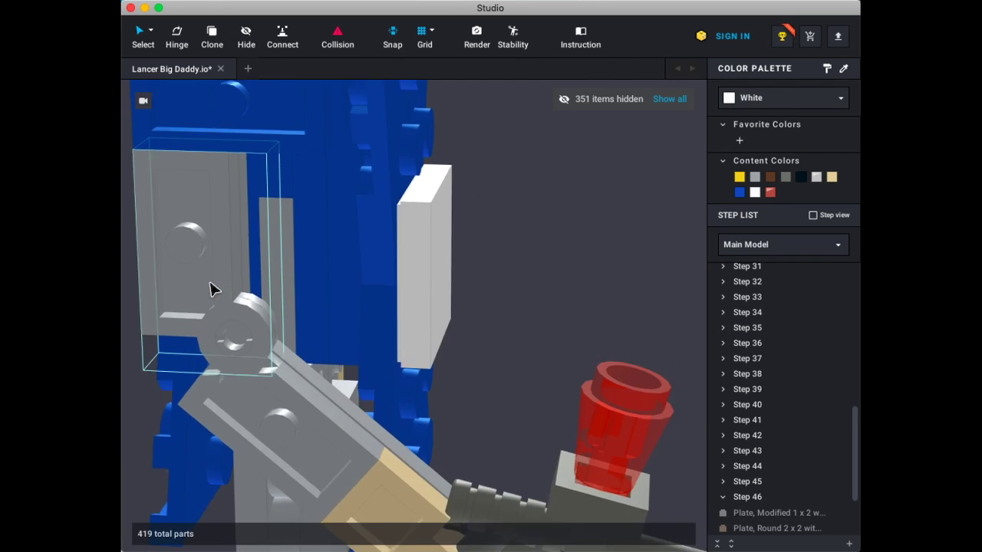
{"action": "right_click_drag", "start_coordinate": [212, 287], "coordinate": [223, 427]}
{"action": "left_click", "coordinate": [177, 38]}
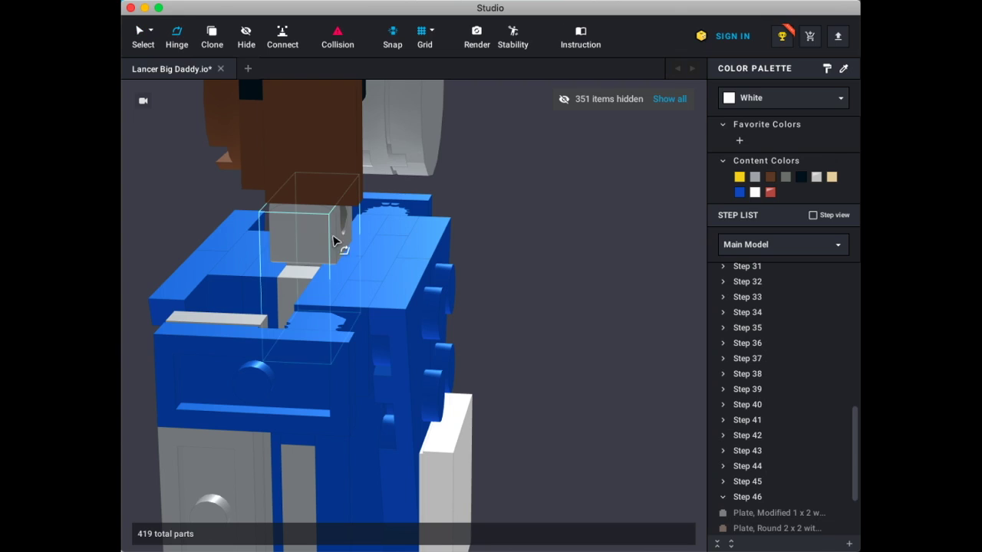
{"action": "left_click", "coordinate": [347, 214]}
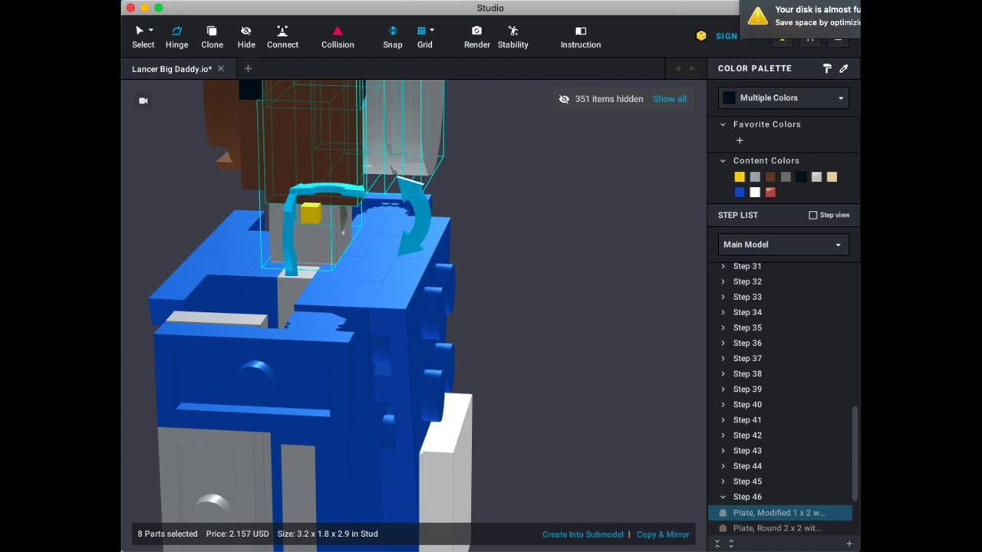
{"action": "left_click_drag", "start_coordinate": [417, 201], "coordinate": [404, 221]}
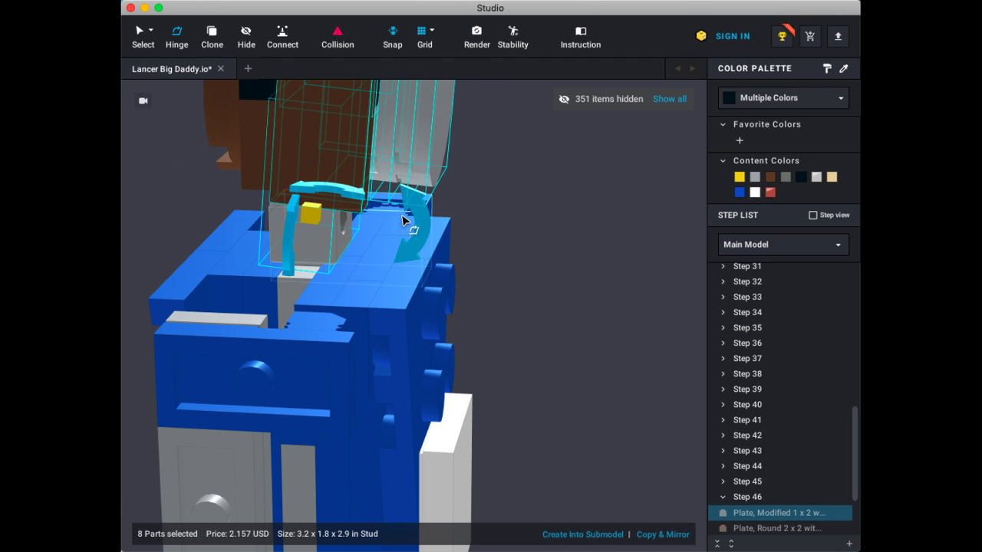
{"action": "mouse_move", "coordinate": [509, 208]}
{"action": "right_mouse_down"}
{"action": "mouse_move", "coordinate": [522, 222]}
{"action": "mouse_move", "coordinate": [513, 226]}
{"action": "right_mouse_up"}
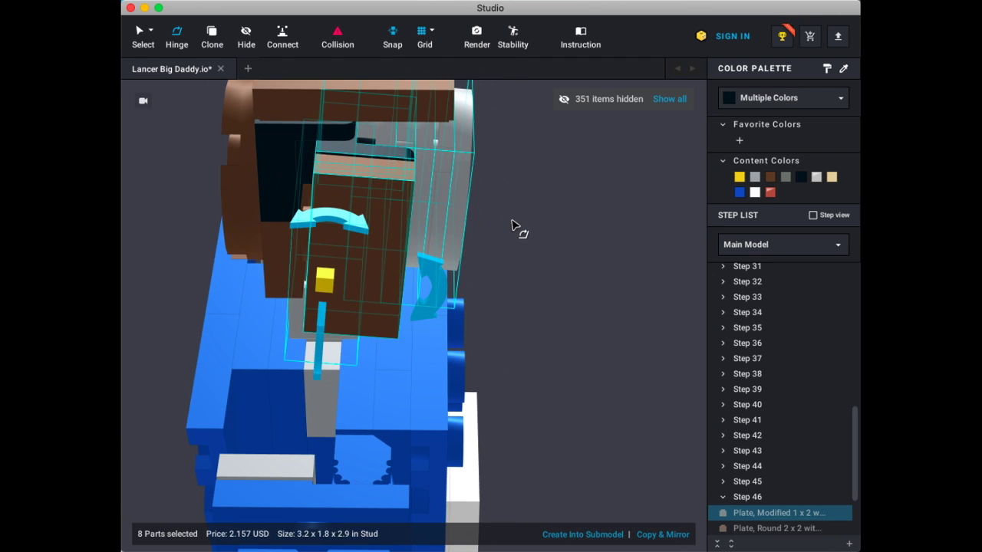
{"action": "key", "text": "super+z"}
- Select all parts of the head together, tilt them forward at the neck with the Hinge tool, and undo the tilt
{"action": "left_click", "coordinate": [140, 35]}
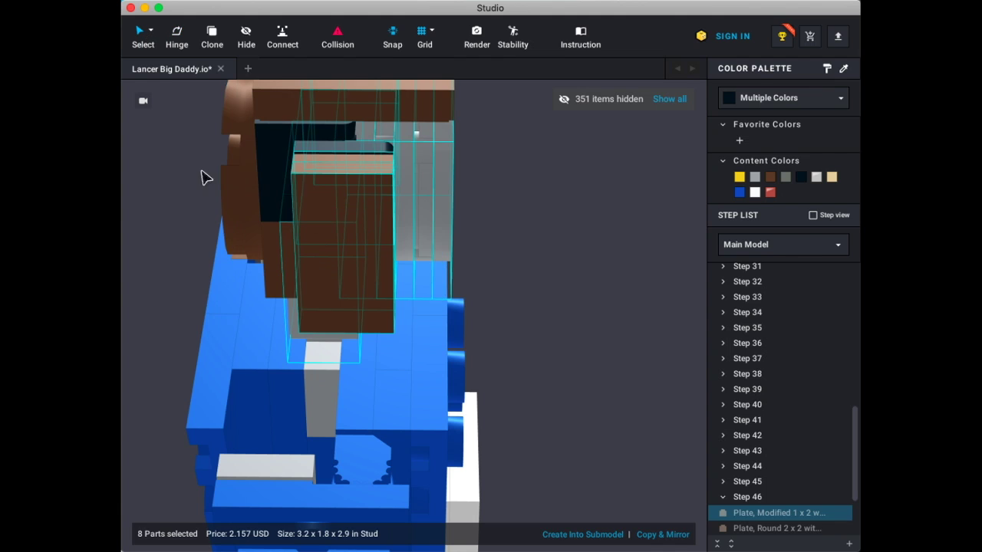
{"action": "left_click", "coordinate": [206, 177]}
{"action": "right_click_drag", "start_coordinate": [212, 207], "coordinate": [226, 277]}
{"action": "left_click_drag", "start_coordinate": [216, 116], "coordinate": [398, 270]}
{"action": "left_click_drag", "start_coordinate": [399, 277], "coordinate": [479, 284]}
{"action": "left_click", "coordinate": [177, 39]}
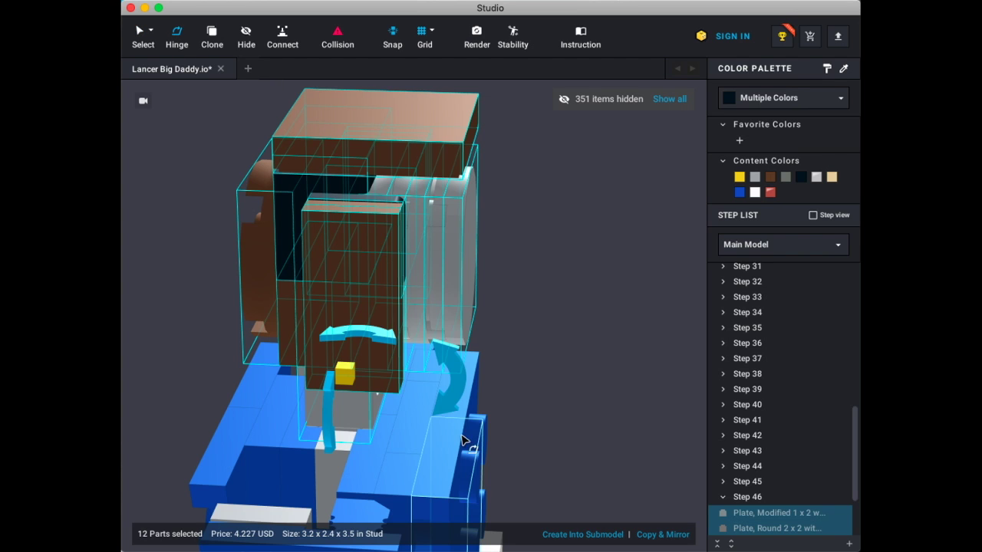
{"action": "left_click_drag", "start_coordinate": [461, 381], "coordinate": [326, 493]}
{"action": "right_click_drag", "start_coordinate": [584, 414], "coordinate": [517, 406]}
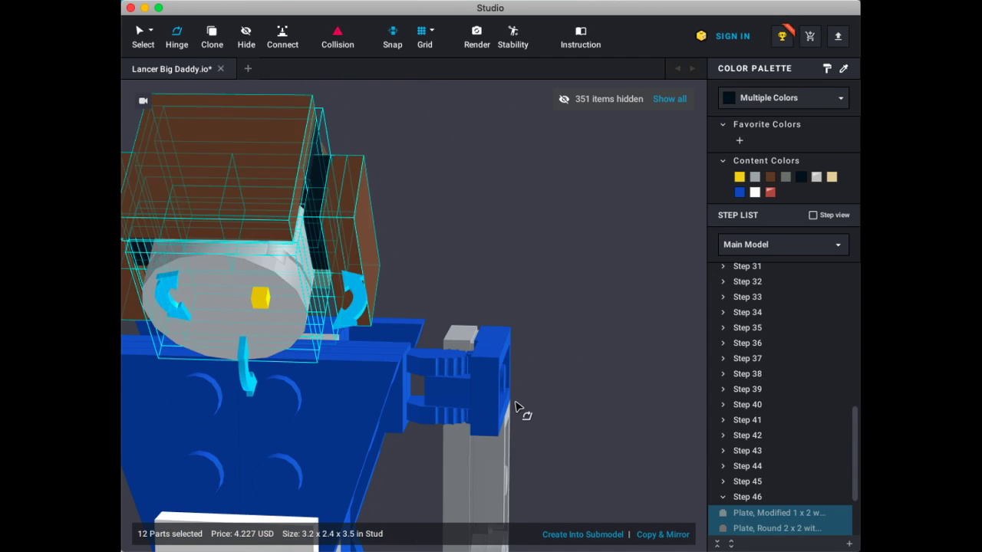
{"action": "key", "text": "super+z"}
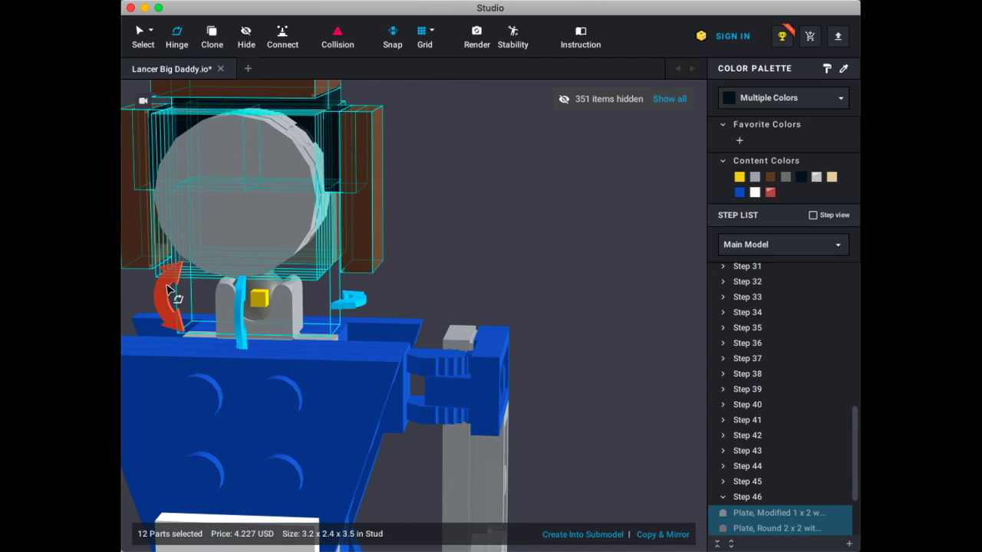
- Rotate the whole head about the neck joint's other axes, undo both rotations, and deselect the head
{"action": "left_click_drag", "start_coordinate": [164, 289], "coordinate": [131, 547]}
{"action": "left_click_drag", "start_coordinate": [394, 368], "coordinate": [253, 467]}
{"action": "key", "text": "super+z"}
{"action": "key", "text": "super+z"}
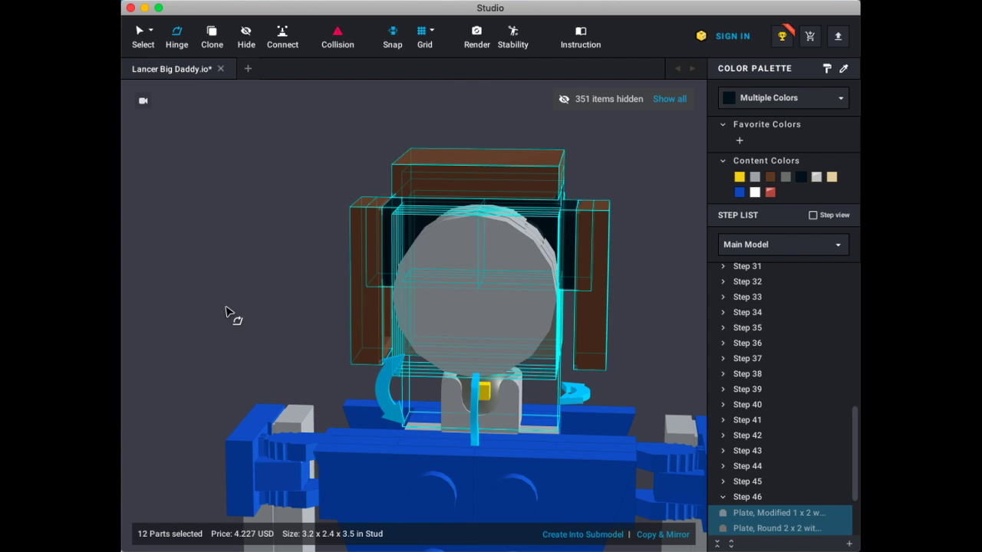
{"action": "middle_click_drag", "start_coordinate": [217, 286], "coordinate": [221, 226]}
{"action": "left_click", "coordinate": [221, 225]}
{"action": "scroll", "coordinate": [221, 225], "scroll_direction": "down", "scroll_amount": 2}
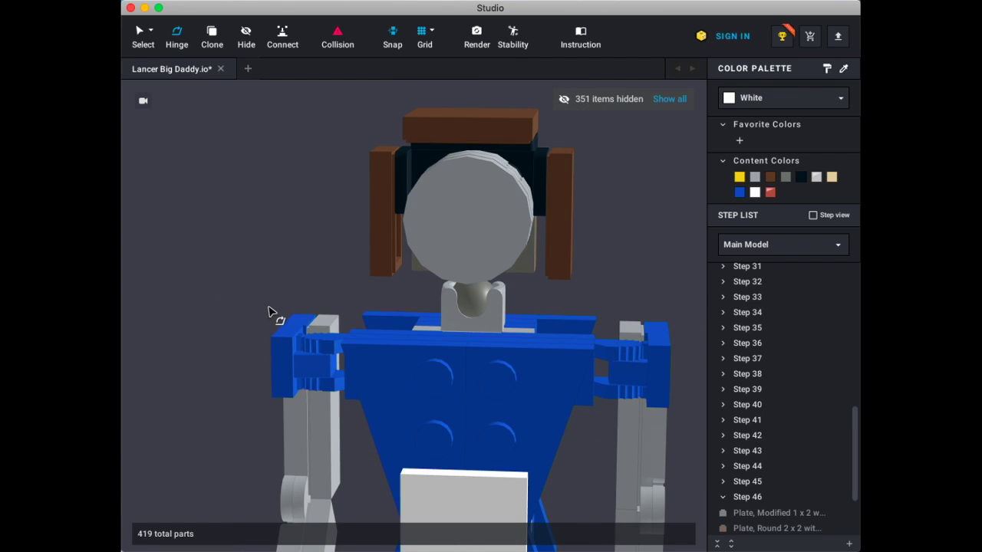
- Swing the syringe-holding arm at its blue shoulder hinge plate and deselect the arm
{"action": "left_click", "coordinate": [315, 360]}
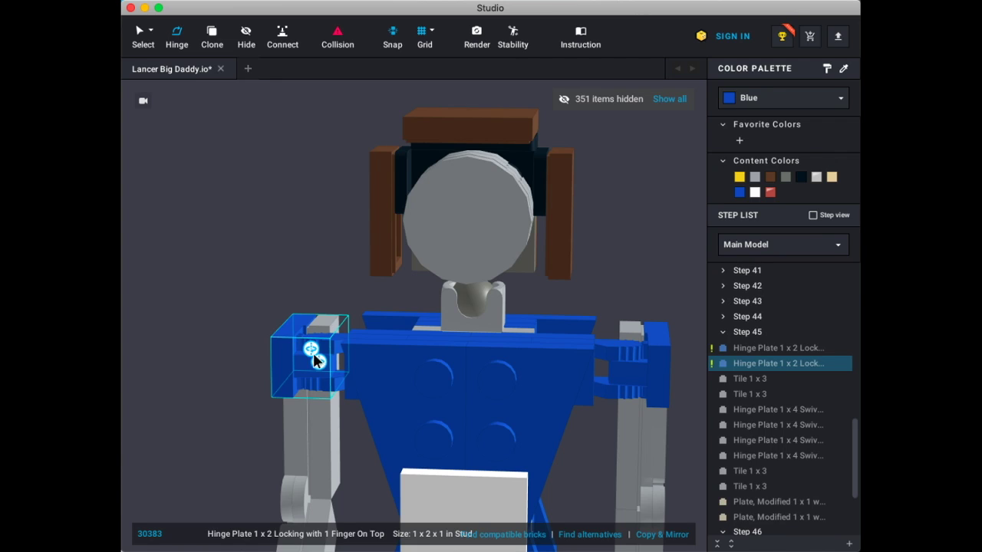
{"action": "left_click", "coordinate": [311, 349]}
{"action": "left_click", "coordinate": [280, 369]}
{"action": "left_click", "coordinate": [319, 367]}
{"action": "left_click_drag", "start_coordinate": [244, 361], "coordinate": [222, 517]}
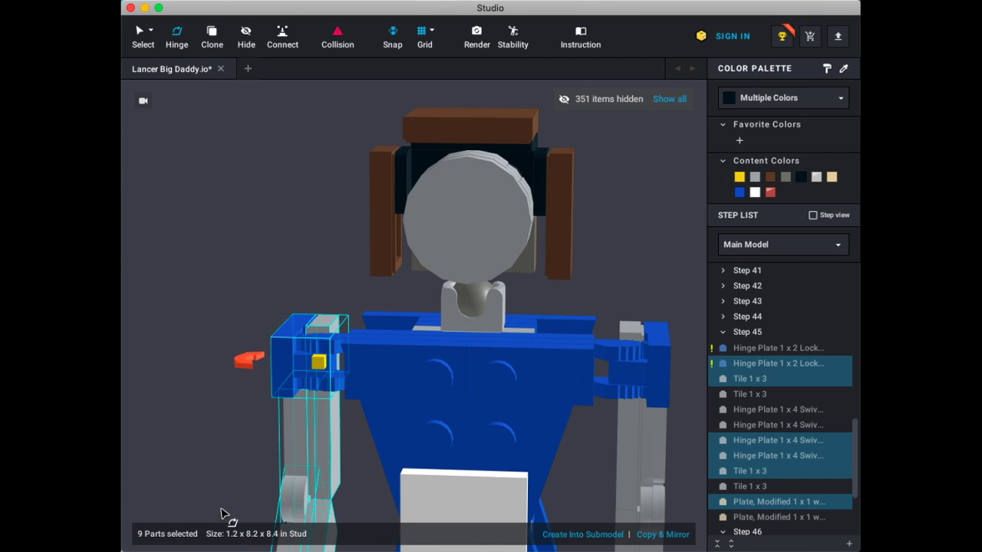
{"action": "left_click", "coordinate": [184, 417]}
- Demonstrate the elbow hinge of the straight arm by swinging the forearm and hand, and deselect them
{"action": "middle_click_drag", "start_coordinate": [184, 417], "coordinate": [193, 290]}
{"action": "right_click_drag", "start_coordinate": [193, 290], "coordinate": [159, 288]}
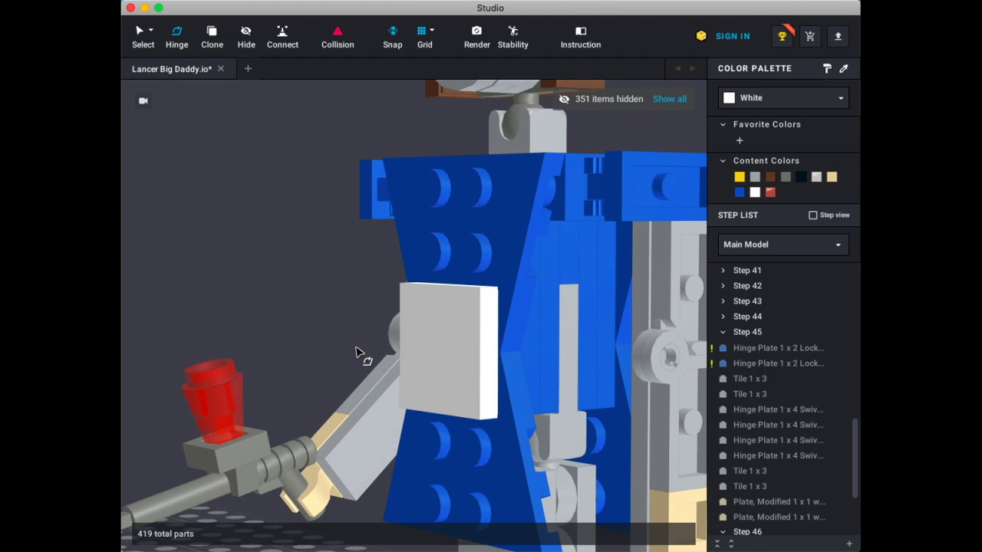
{"action": "right_click_drag", "start_coordinate": [517, 355], "coordinate": [439, 274]}
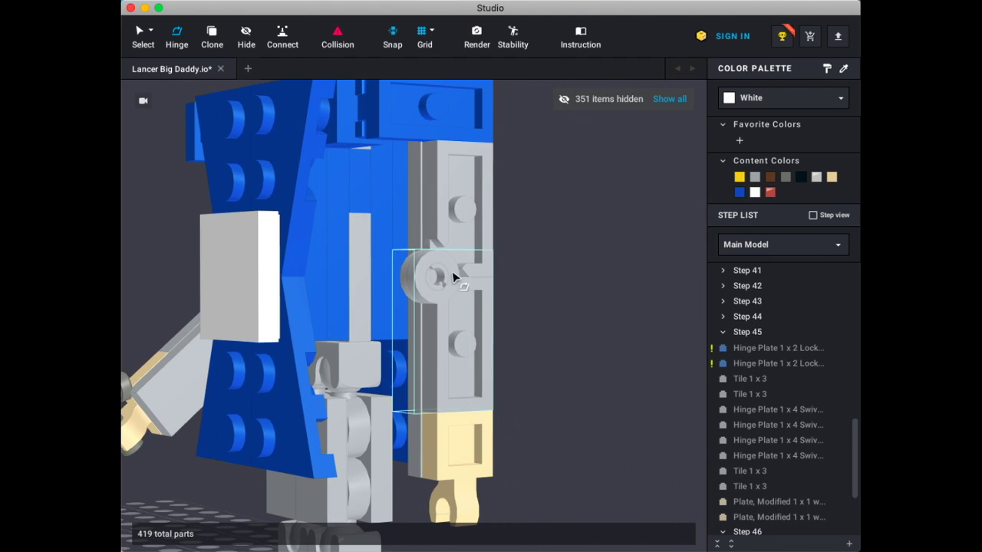
{"action": "left_click", "coordinate": [442, 275]}
{"action": "left_click", "coordinate": [445, 313]}
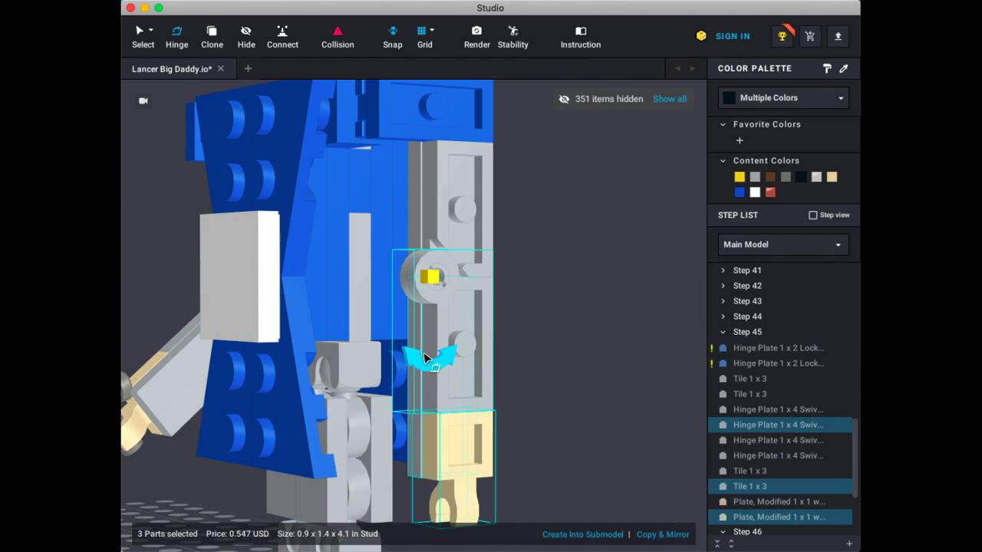
{"action": "left_click_drag", "start_coordinate": [417, 368], "coordinate": [497, 333]}
{"action": "right_click_drag", "start_coordinate": [497, 333], "coordinate": [485, 403]}
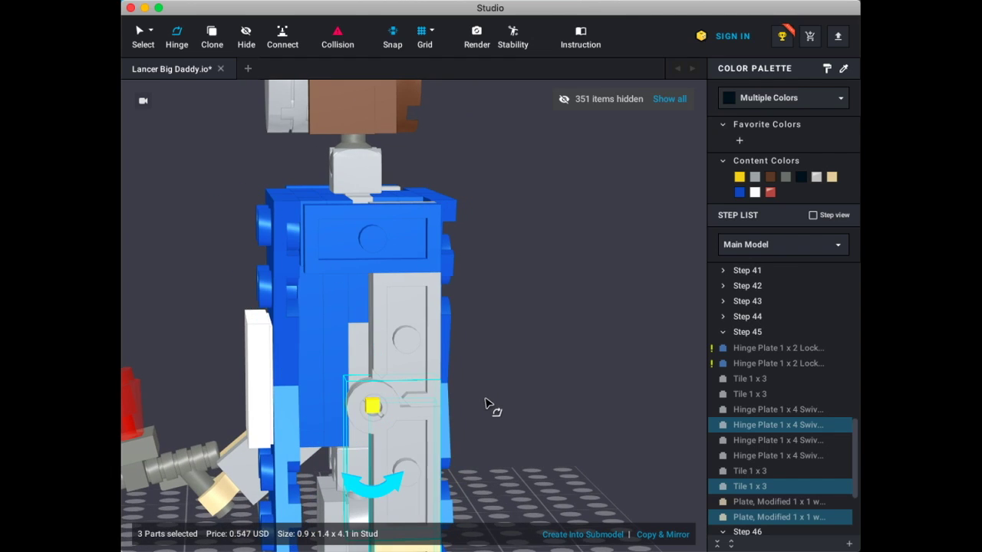
{"action": "left_click", "coordinate": [486, 404]}
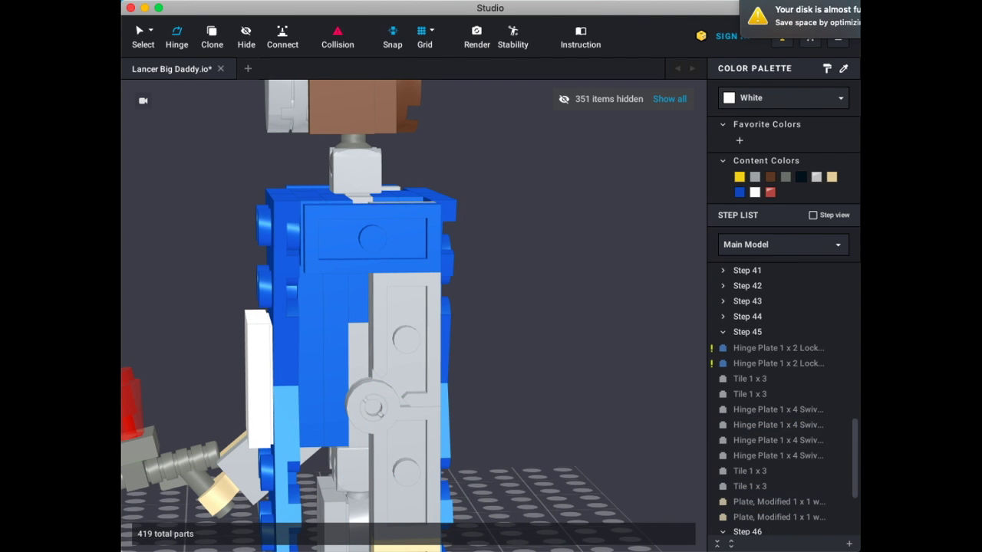
- Swing one leg at its hip joint from the side view and undo the movement
{"action": "right_click_drag", "start_coordinate": [573, 242], "coordinate": [414, 417]}
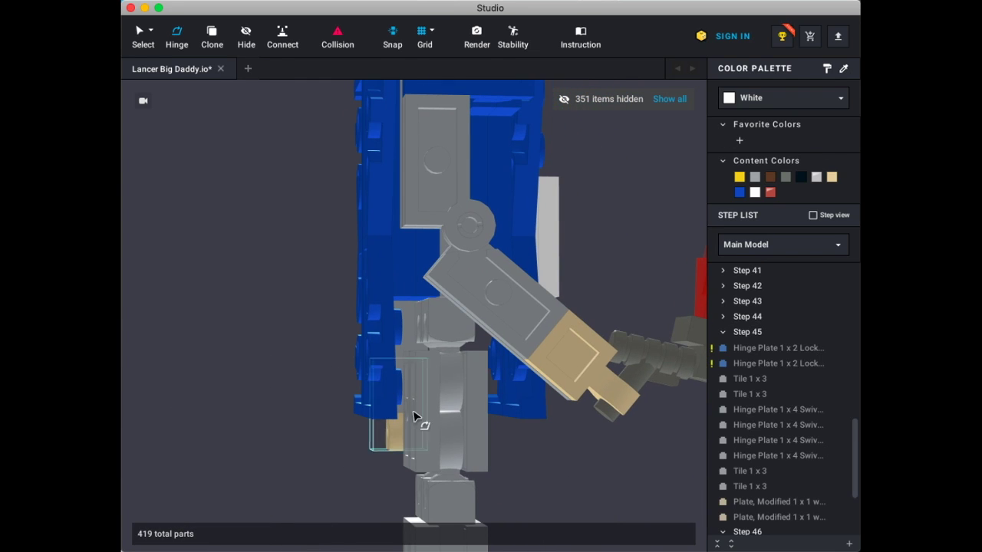
{"action": "left_click", "coordinate": [447, 394]}
{"action": "left_click_drag", "start_coordinate": [456, 258], "coordinate": [366, 253]}
{"action": "key", "text": "super+z"}
- Swing the same leg sideways at the hip, undo the swing, try twisting the leg, and deselect it
{"action": "right_click_drag", "start_coordinate": [192, 434], "coordinate": [123, 422]}
{"action": "left_click_drag", "start_coordinate": [421, 331], "coordinate": [450, 256]}
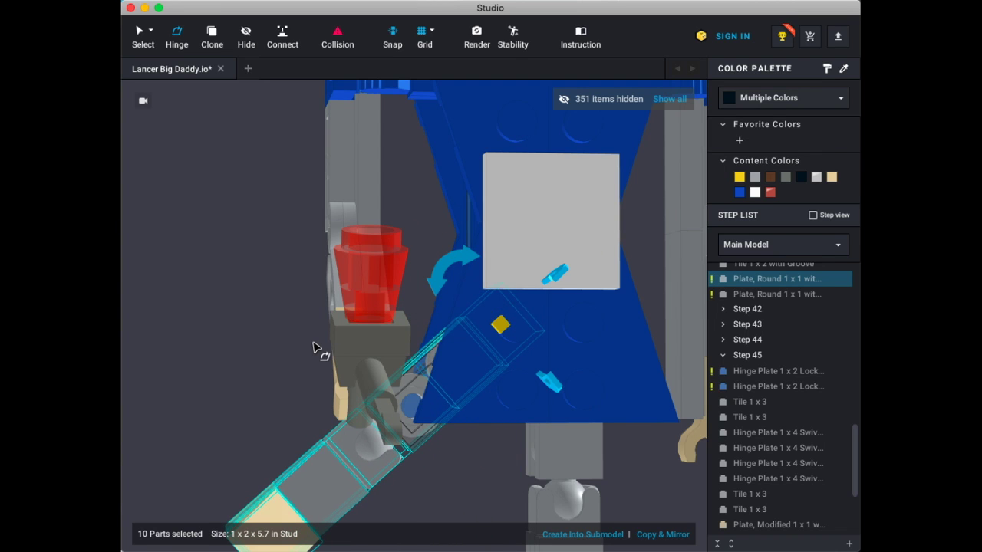
{"action": "key", "text": "super+z"}
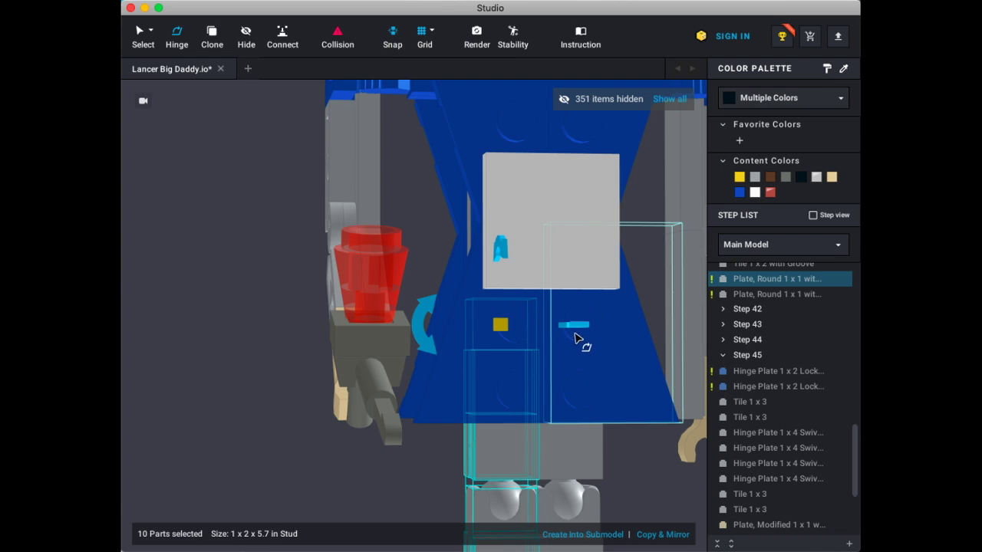
{"action": "mouse_move", "coordinate": [576, 327]}
{"action": "left_mouse_down"}
{"action": "mouse_move", "coordinate": [523, 329]}
{"action": "mouse_move", "coordinate": [588, 329]}
{"action": "left_mouse_up"}
{"action": "left_click", "coordinate": [327, 501]}
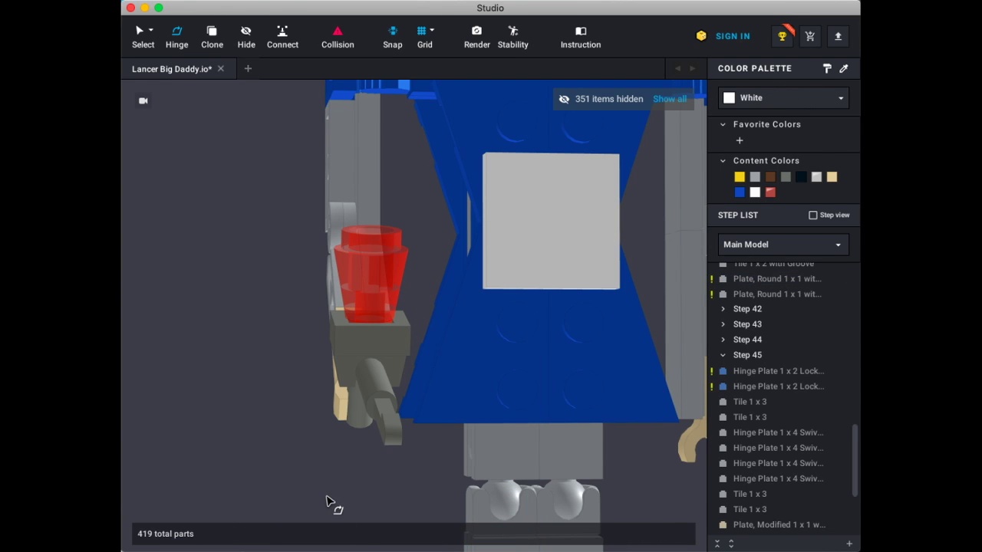
- Rotate the lower leg and foot at the knee's ball joint with the Hinge tool and undo the rotation
{"action": "right_click_drag", "start_coordinate": [327, 501], "coordinate": [388, 494]}
{"action": "middle_click_drag", "start_coordinate": [389, 493], "coordinate": [396, 395]}
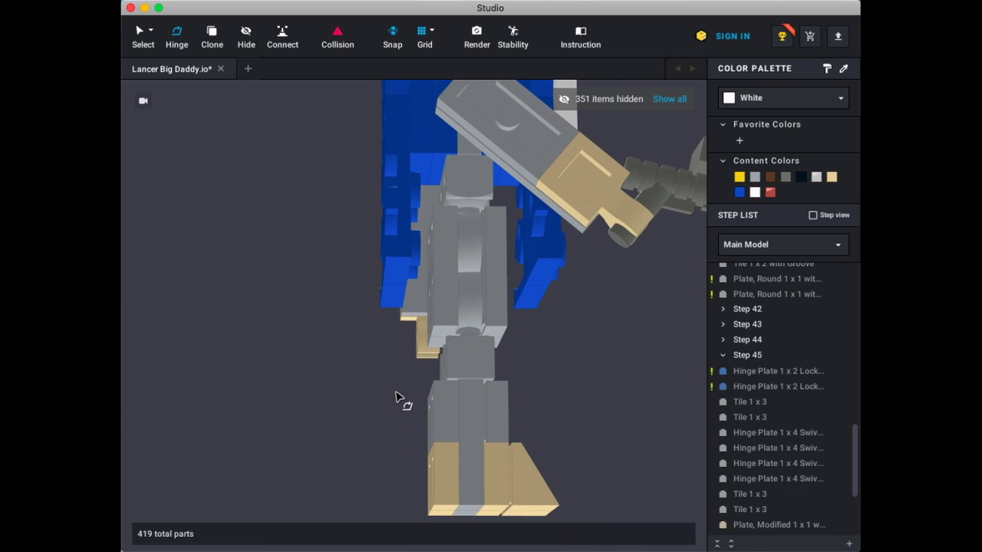
{"action": "left_click", "coordinate": [474, 371]}
{"action": "left_click_drag", "start_coordinate": [491, 281], "coordinate": [394, 423]}
{"action": "key", "text": "super+z"}
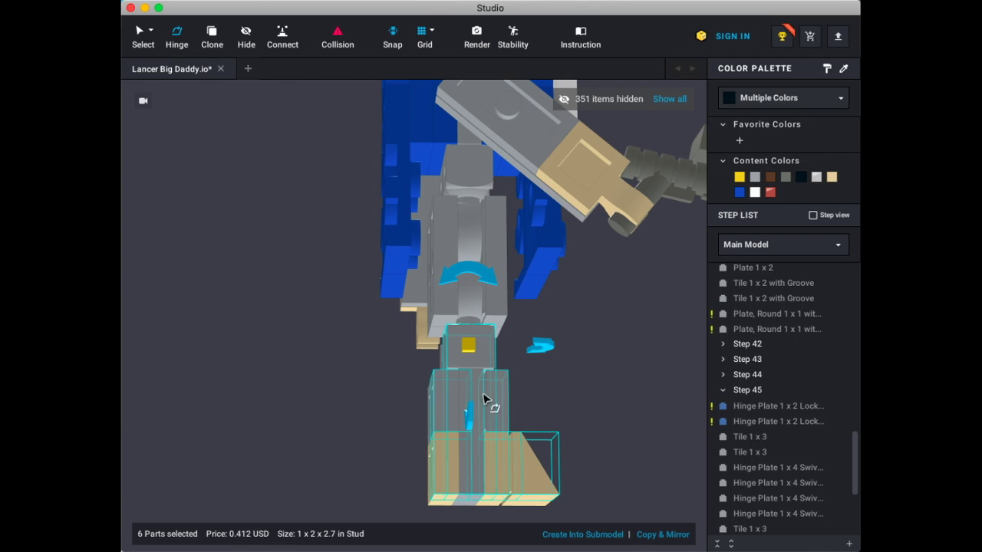
- Swing the lower leg and foot about another axis of the knee's ball joint, undo the swing, and deselect the leg
{"action": "left_click_drag", "start_coordinate": [469, 420], "coordinate": [472, 396]}
{"action": "right_click_drag", "start_coordinate": [306, 432], "coordinate": [237, 450]}
{"action": "key", "text": "super+z"}
{"action": "scroll", "coordinate": [237, 450], "scroll_direction": "down", "scroll_amount": 5}
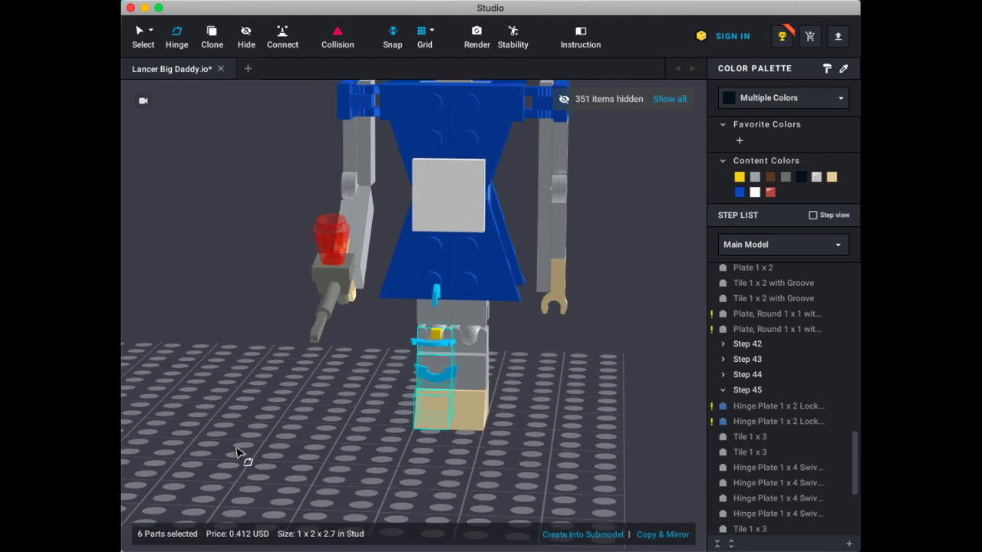
{"action": "left_click", "coordinate": [236, 449]}
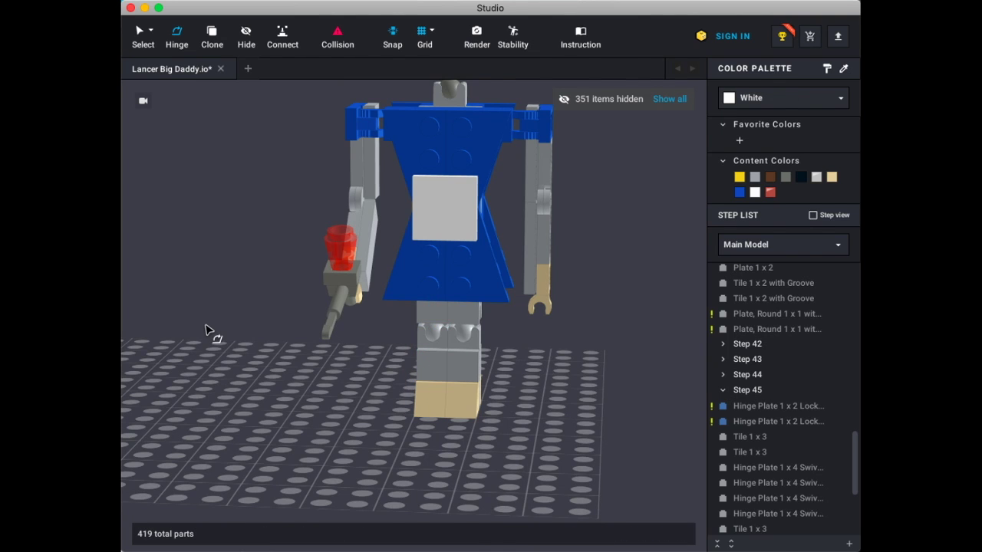
- Show all hidden items again and examine the large and small figures together from the front and side
{"action": "middle_click_drag", "start_coordinate": [205, 325], "coordinate": [209, 391]}
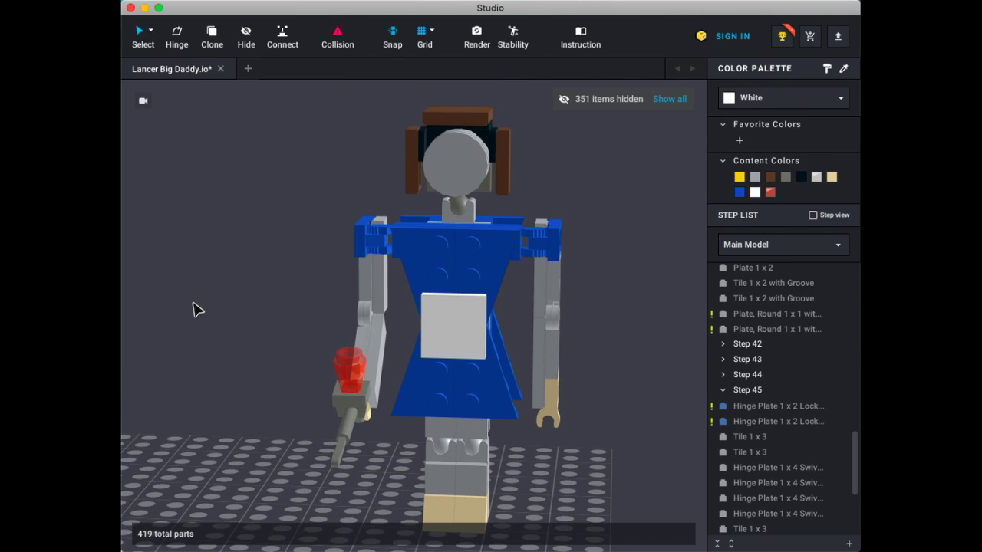
{"action": "scroll", "coordinate": [192, 309], "scroll_direction": "down", "scroll_amount": 3}
{"action": "mouse_move", "coordinate": [192, 310]}
{"action": "right_mouse_down"}
{"action": "mouse_move", "coordinate": [274, 307]}
{"action": "mouse_move", "coordinate": [164, 292]}
{"action": "mouse_move", "coordinate": [212, 316]}
{"action": "mouse_move", "coordinate": [253, 310]}
{"action": "mouse_move", "coordinate": [164, 300]}
{"action": "mouse_move", "coordinate": [207, 316]}
{"action": "right_mouse_up"}
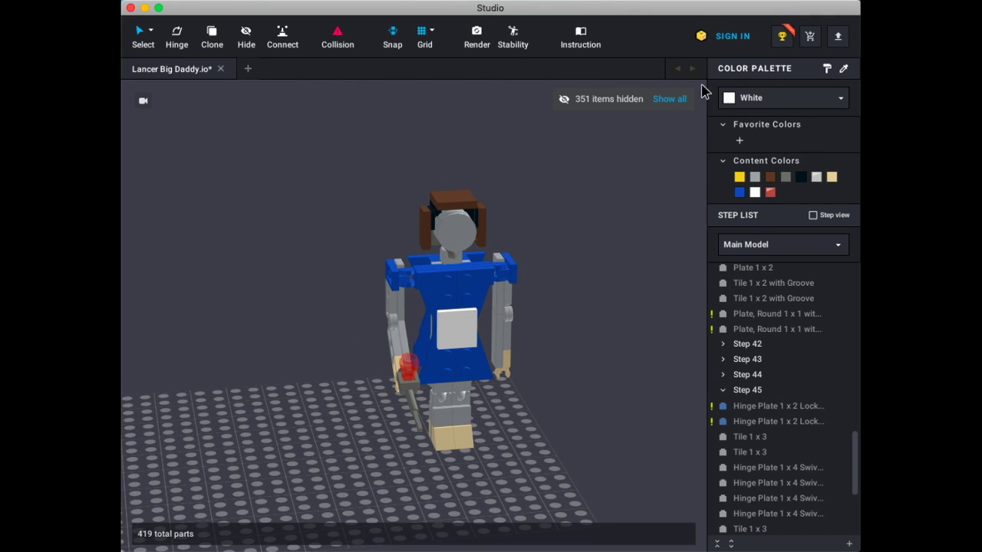
{"action": "left_click", "coordinate": [667, 99]}
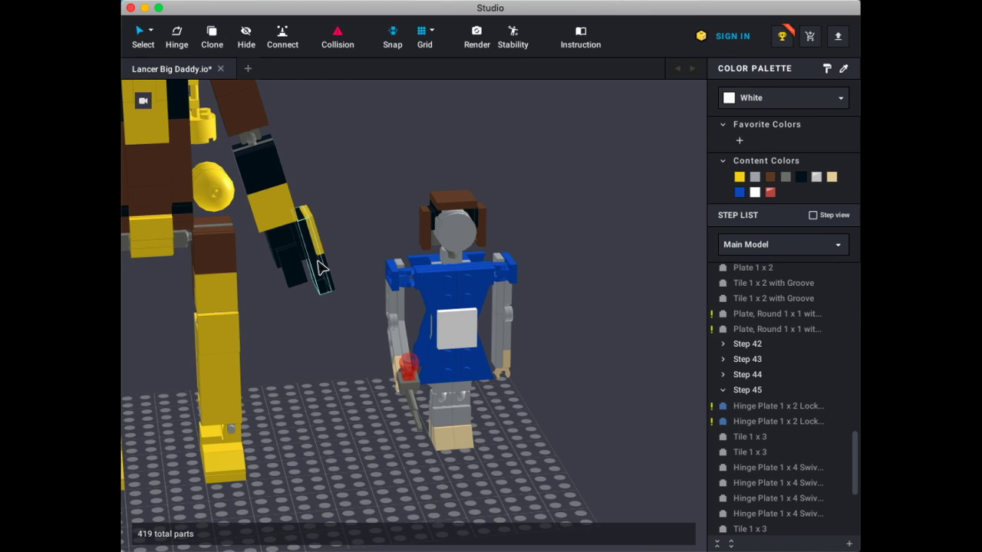
{"action": "scroll", "coordinate": [438, 264], "scroll_direction": "up", "scroll_amount": 5}
{"action": "scroll", "coordinate": [452, 270], "scroll_direction": "down", "scroll_amount": 5}
{"action": "right_click_drag", "start_coordinate": [452, 270], "coordinate": [456, 311]}
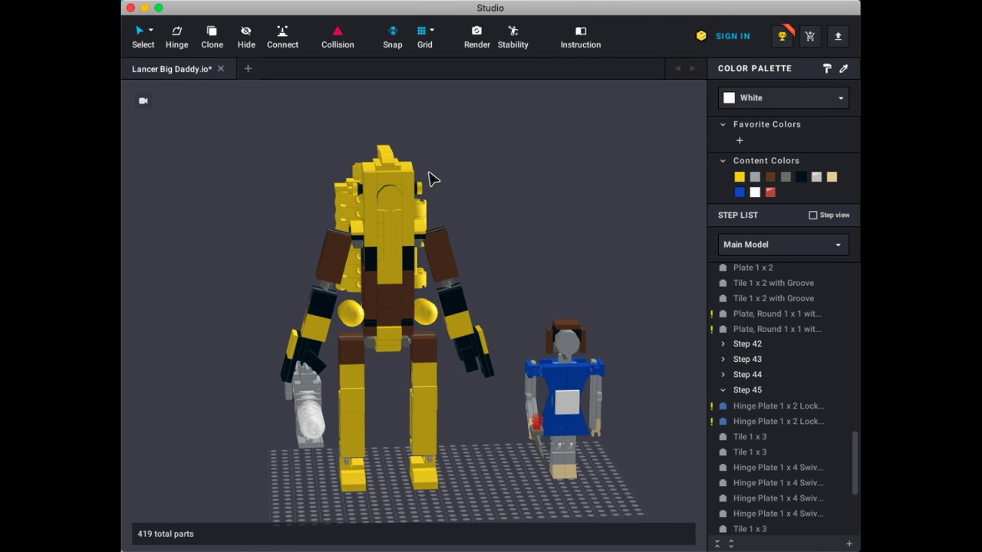
{"action": "right_click_drag", "start_coordinate": [227, 176], "coordinate": [248, 179]}
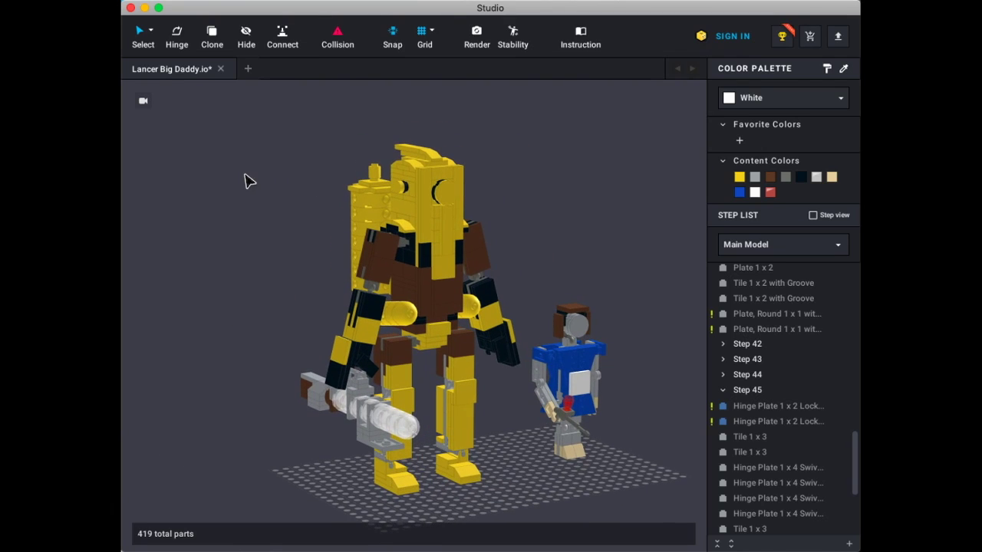
{"action": "right_click_drag", "start_coordinate": [547, 152], "coordinate": [568, 145]}
{"action": "right_click_drag", "start_coordinate": [591, 284], "coordinate": [577, 285]}
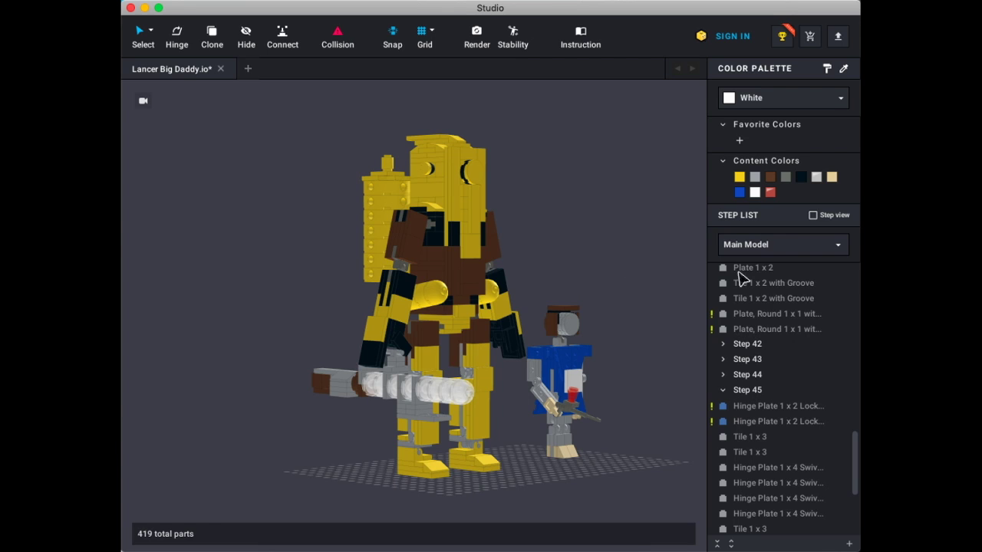
- Clear the part selection, collapse all steps in the step list, and show both figures from the front
{"action": "left_click", "coordinate": [790, 314]}
{"action": "left_click", "coordinate": [794, 330]}
{"action": "key", "text": "Escape"}
{"action": "left_click", "coordinate": [718, 544]}
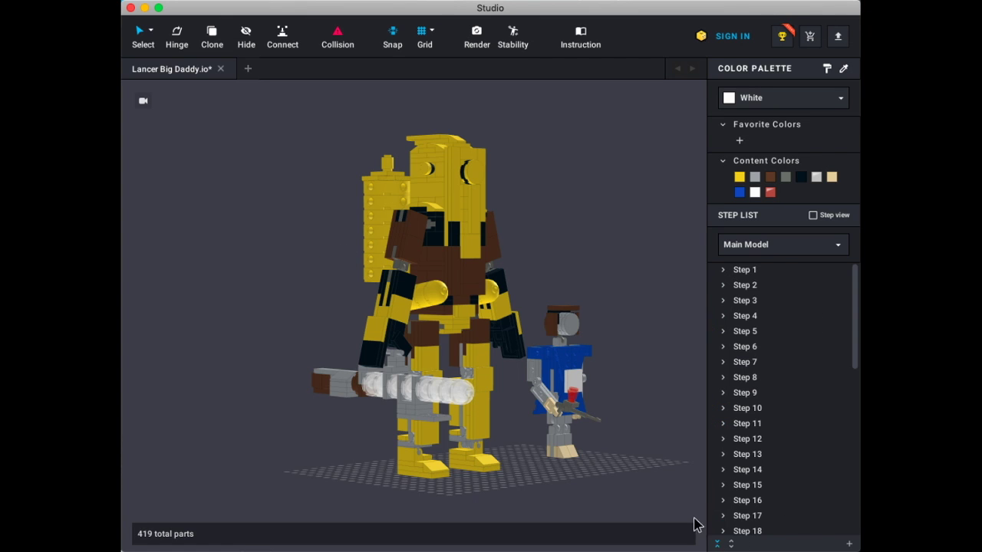
{"action": "right_click_drag", "start_coordinate": [651, 254], "coordinate": [610, 264]}
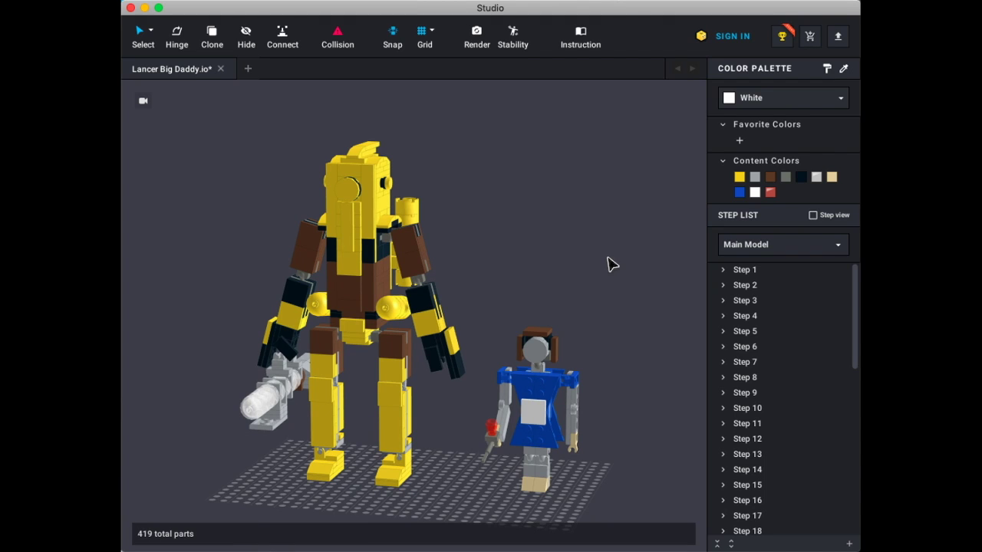